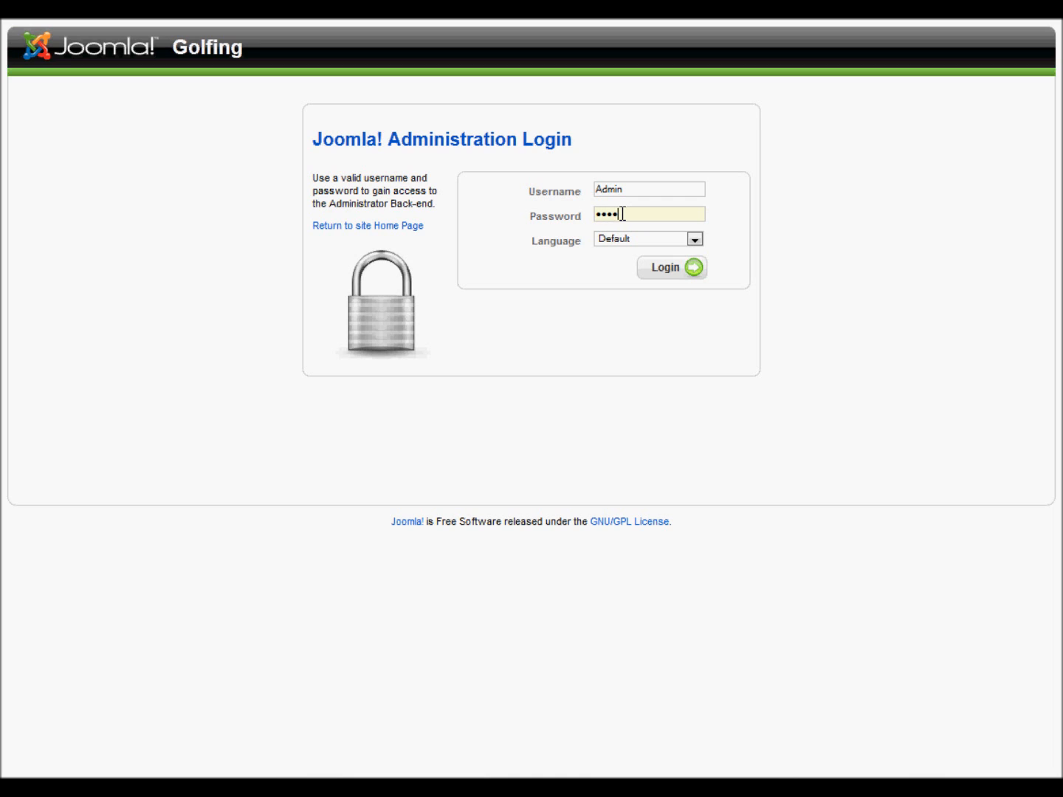
Log in to the Joomla administration back-end with the admin credentials
click(664, 267)
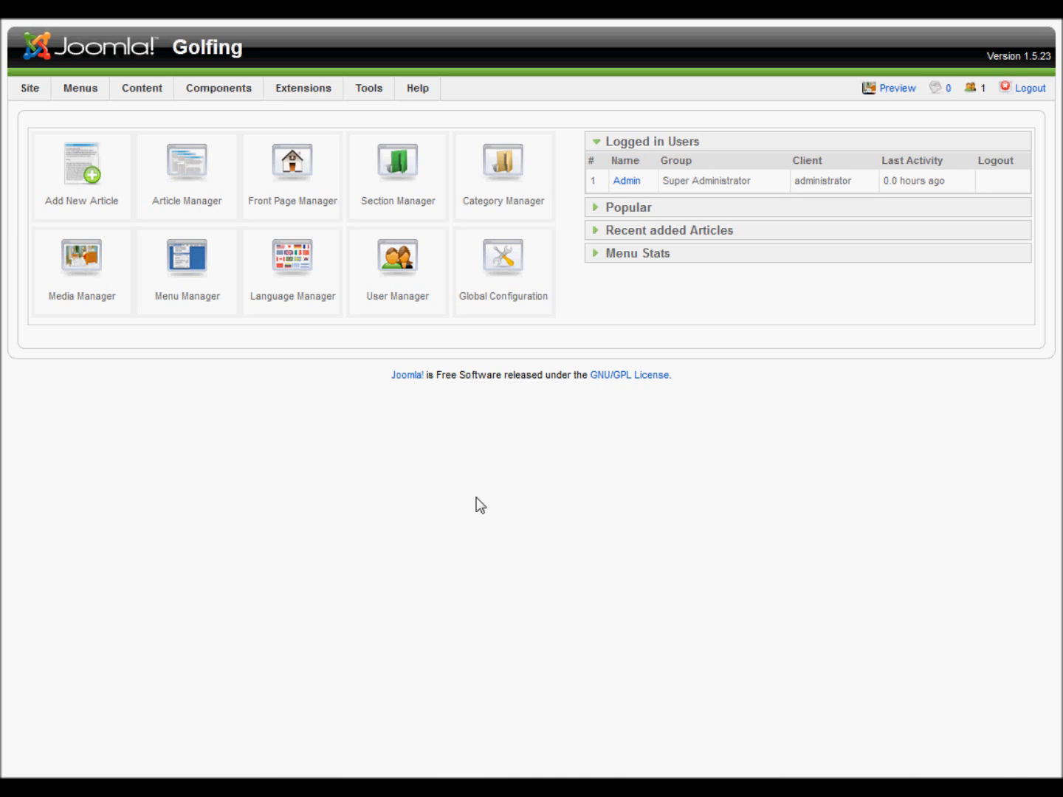
Create a new module of type Login from the Module Manager
mouse_move(299, 90)
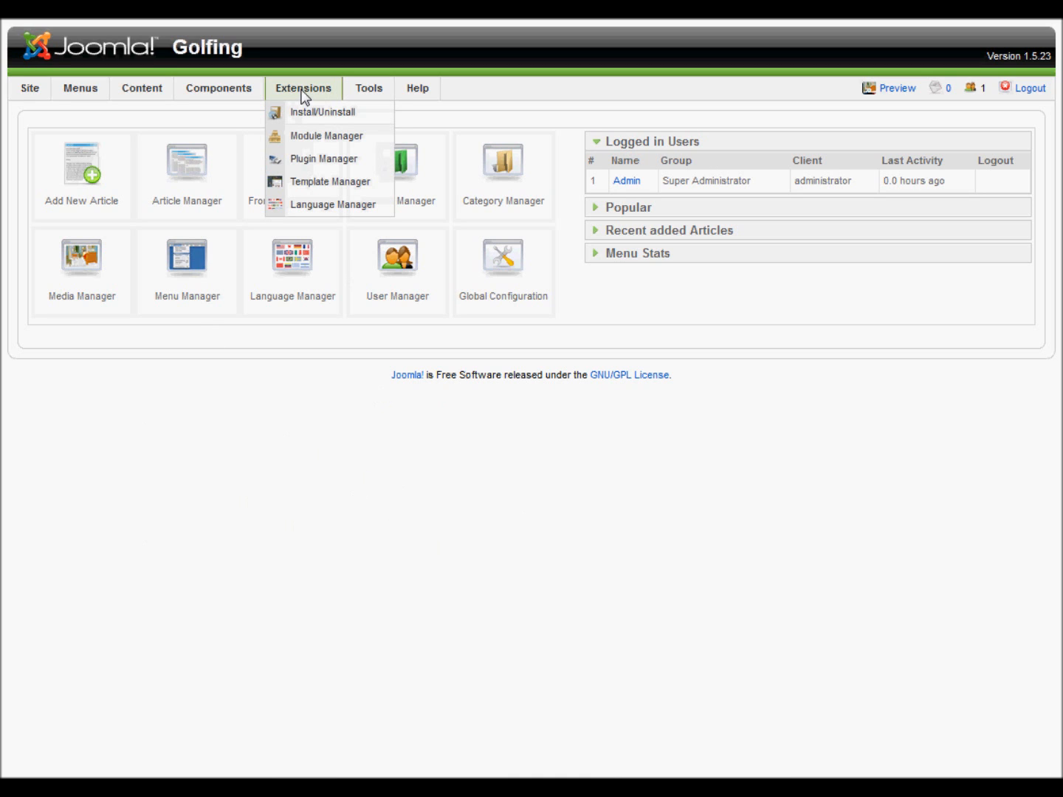
click(320, 135)
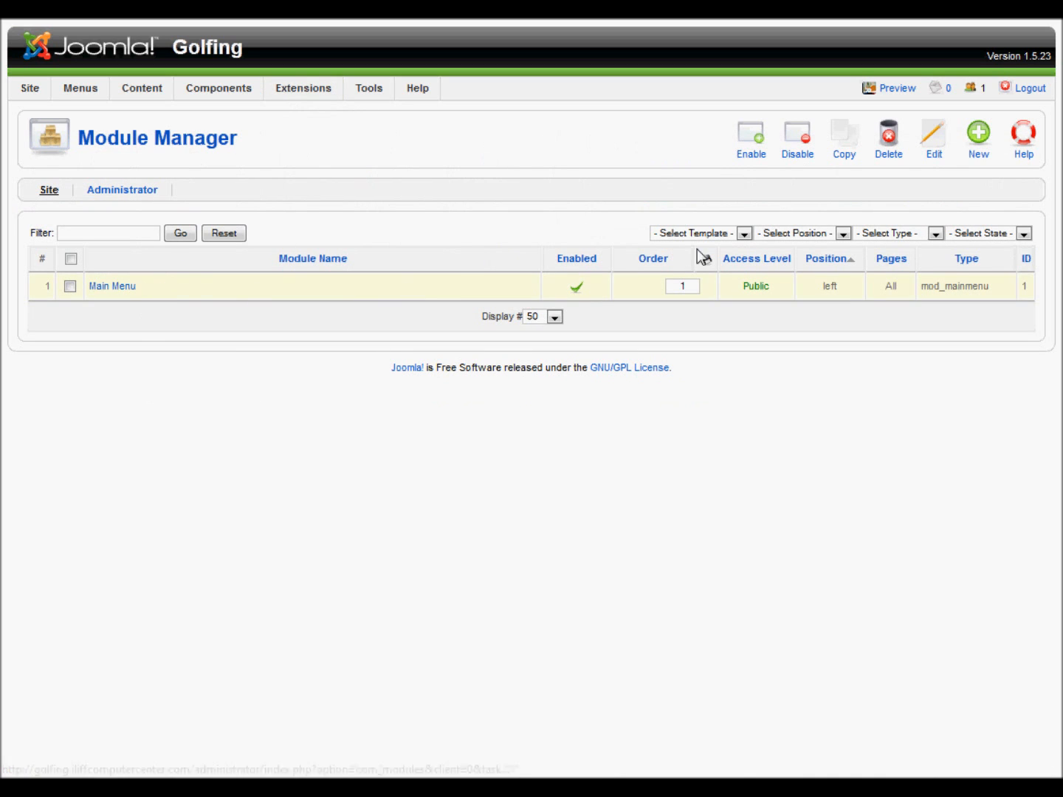
click(979, 144)
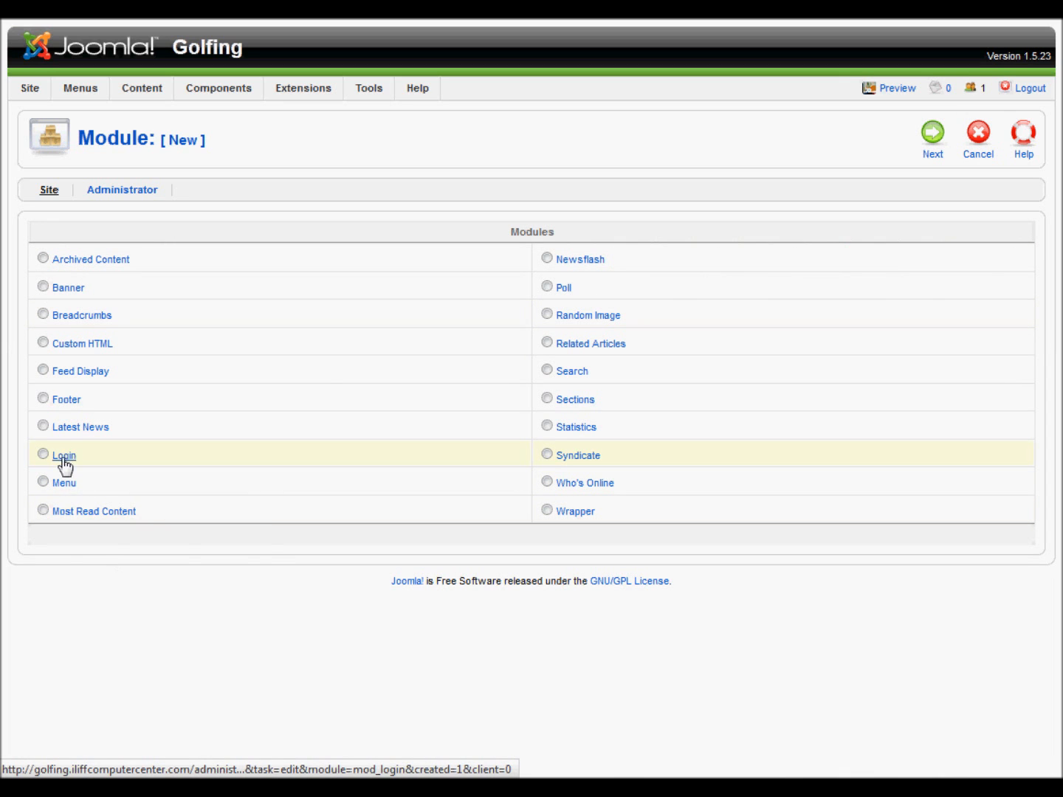
click(43, 454)
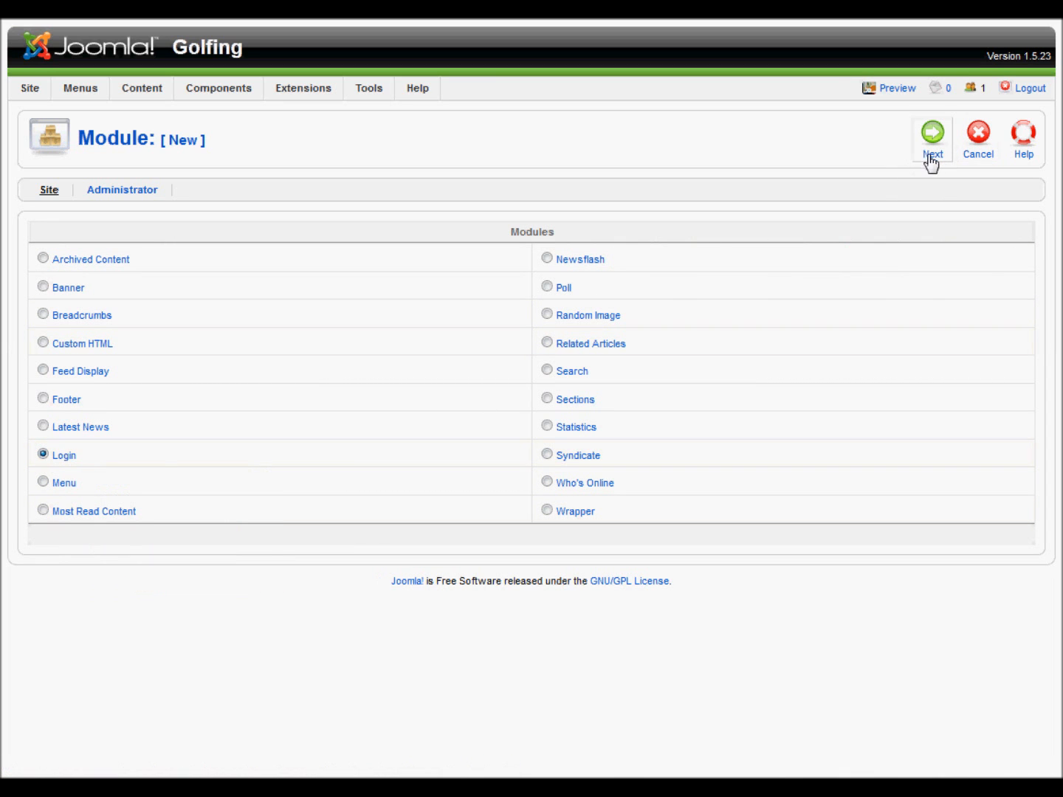
click(932, 156)
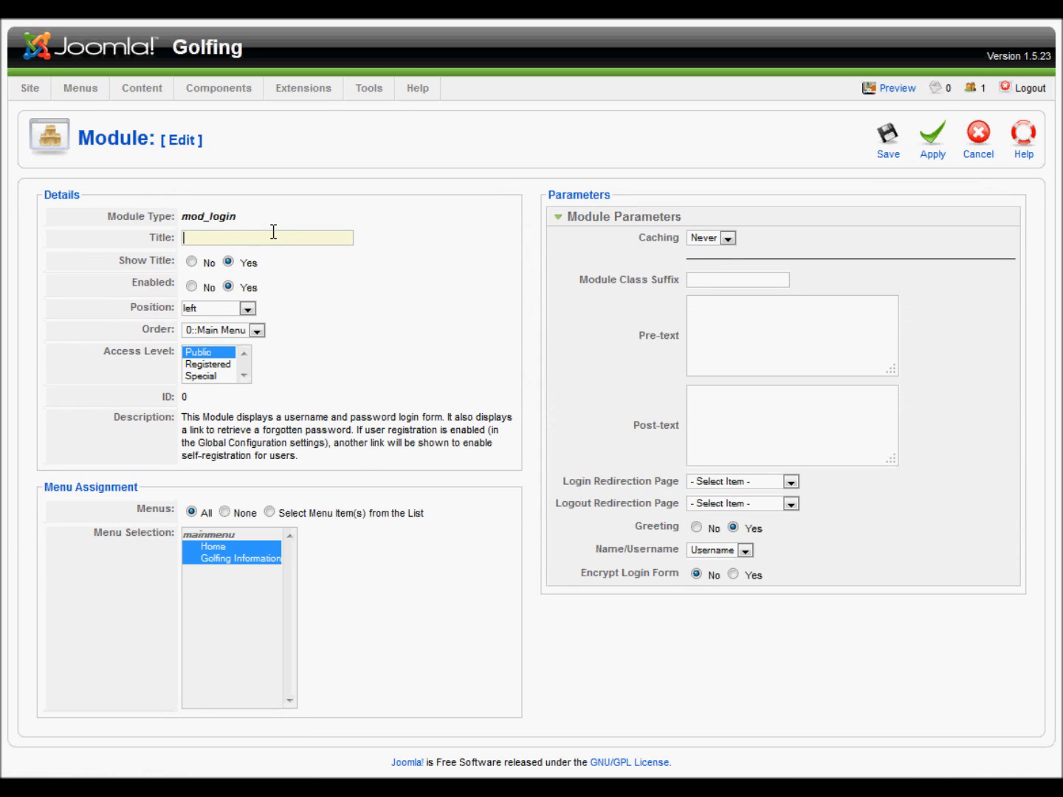
Title the module 'Author Login', check its ordering, and preview the front page
text(Author Login)
click(258, 333)
click(258, 334)
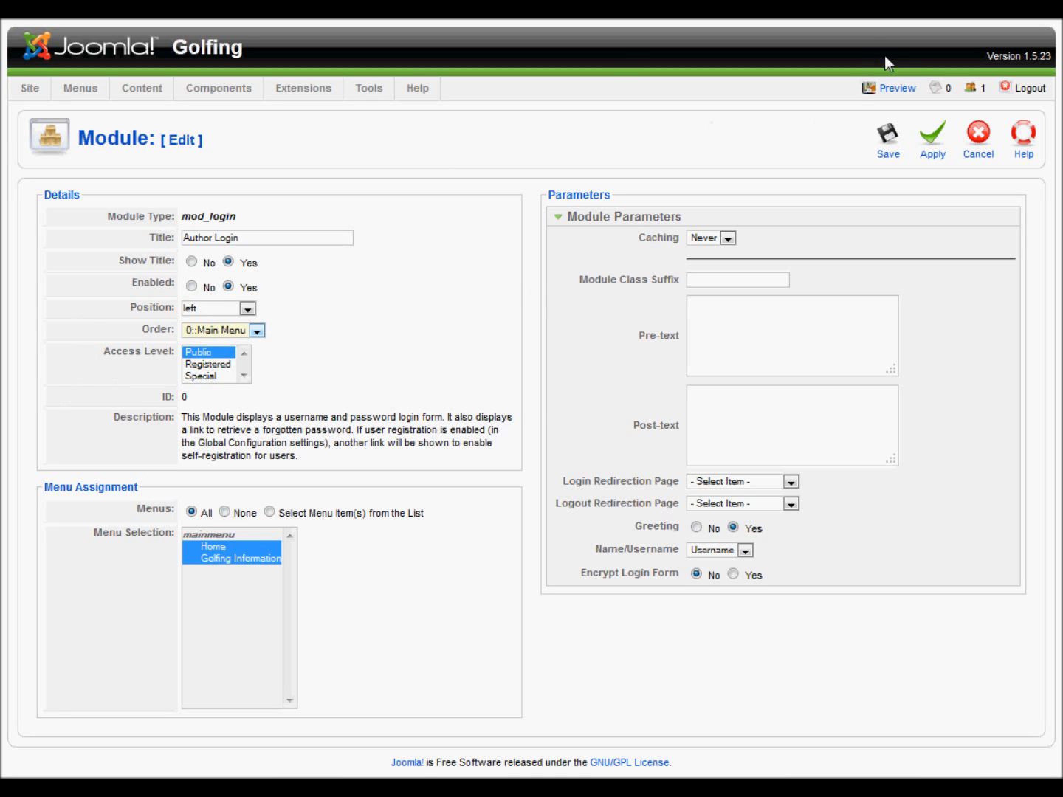
click(894, 89)
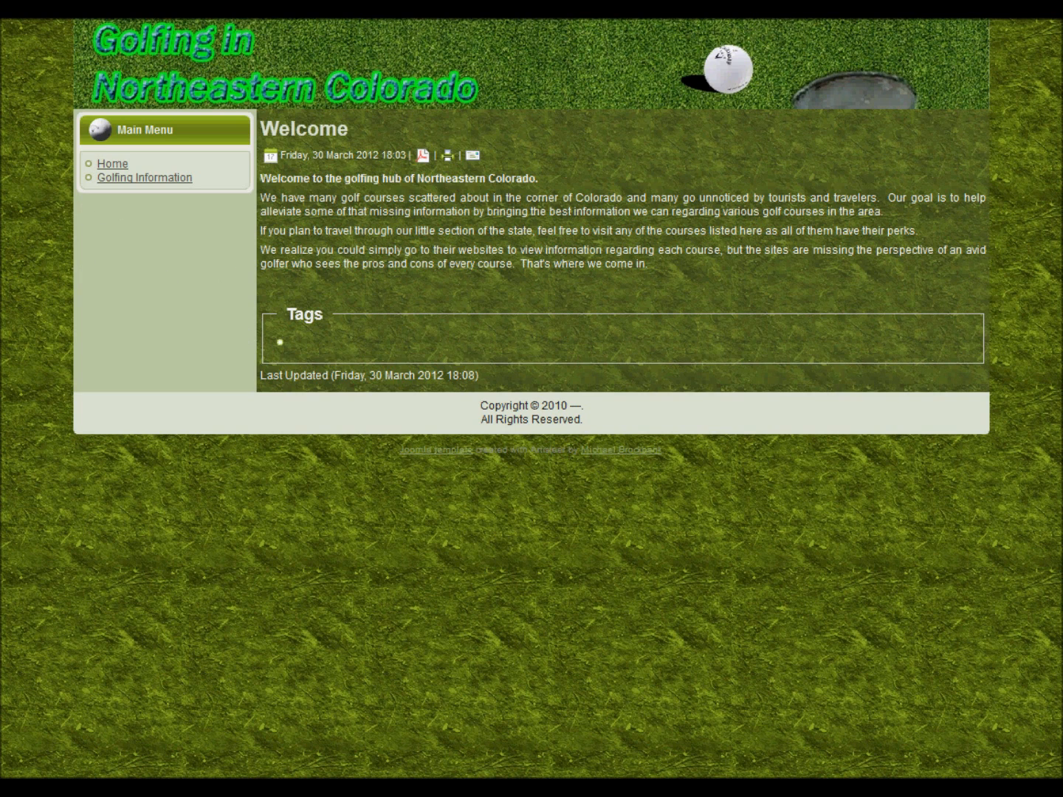
key(ctrl+w)
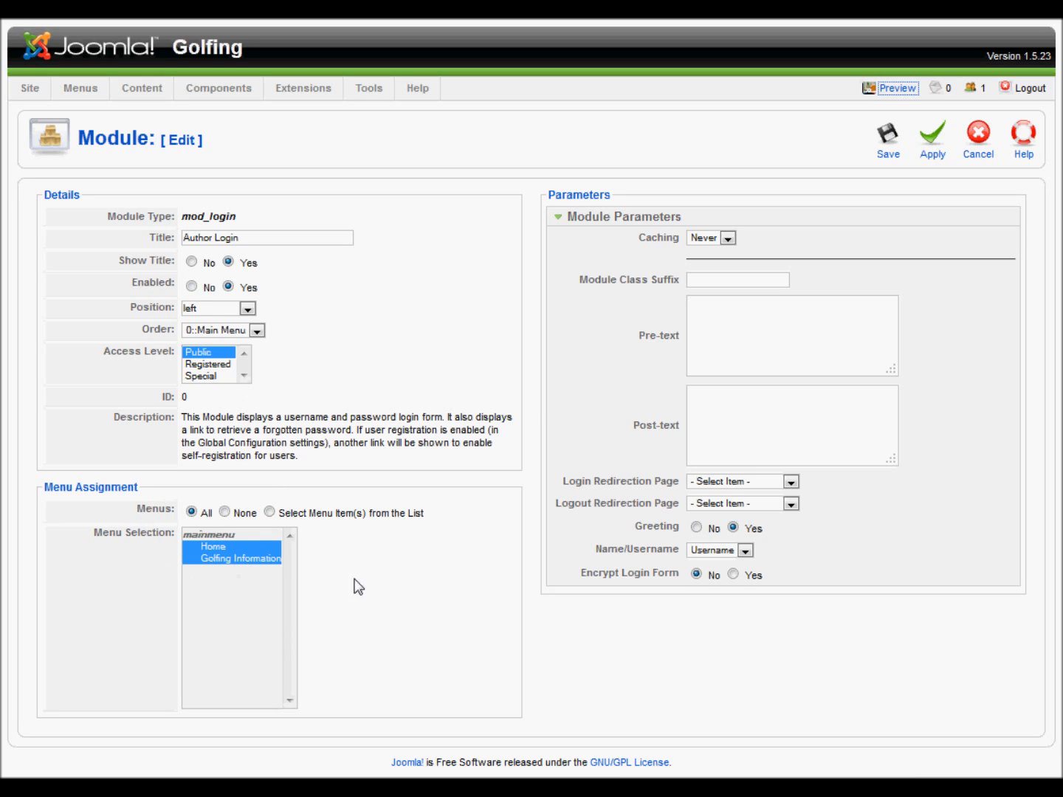
Leave Pre-text, Post-text and login redirection unchanged and save the module
click(768, 316)
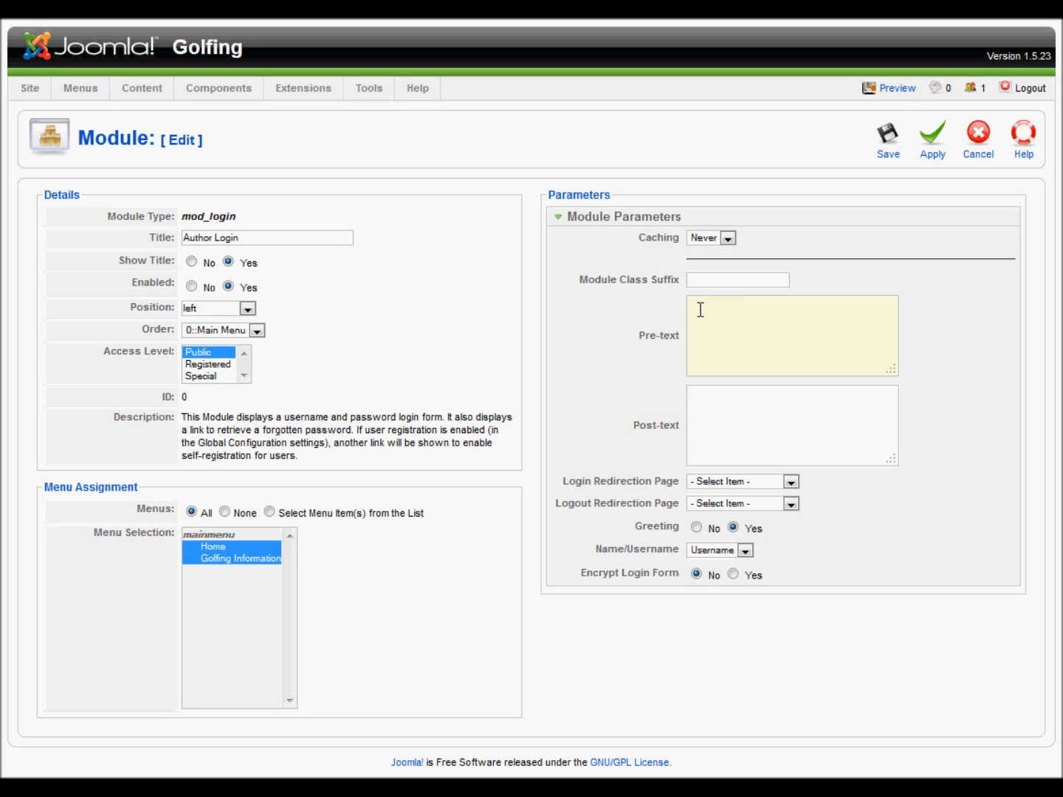
click(727, 395)
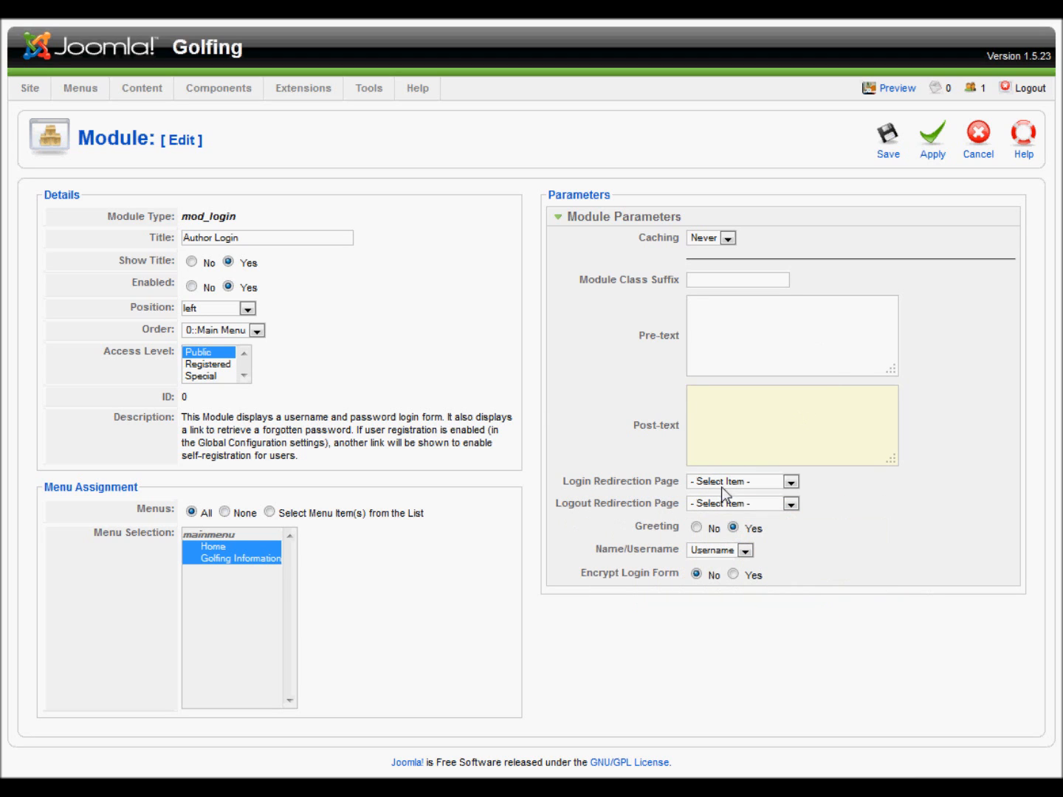
click(791, 482)
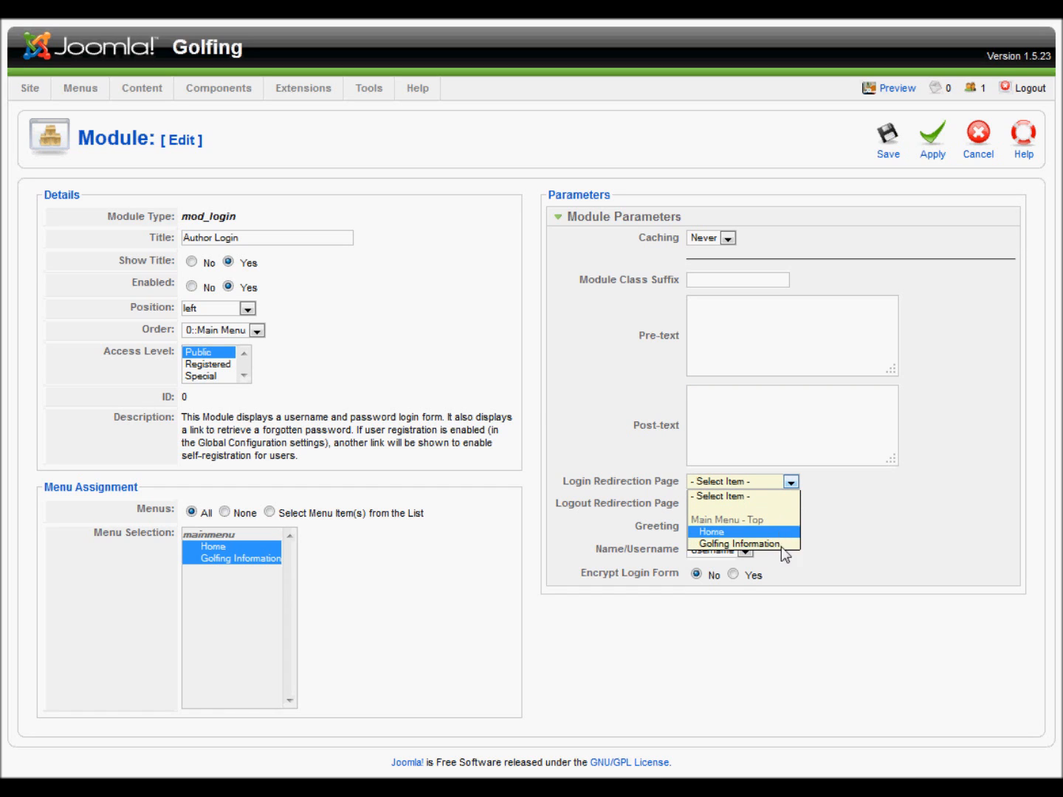
click(873, 523)
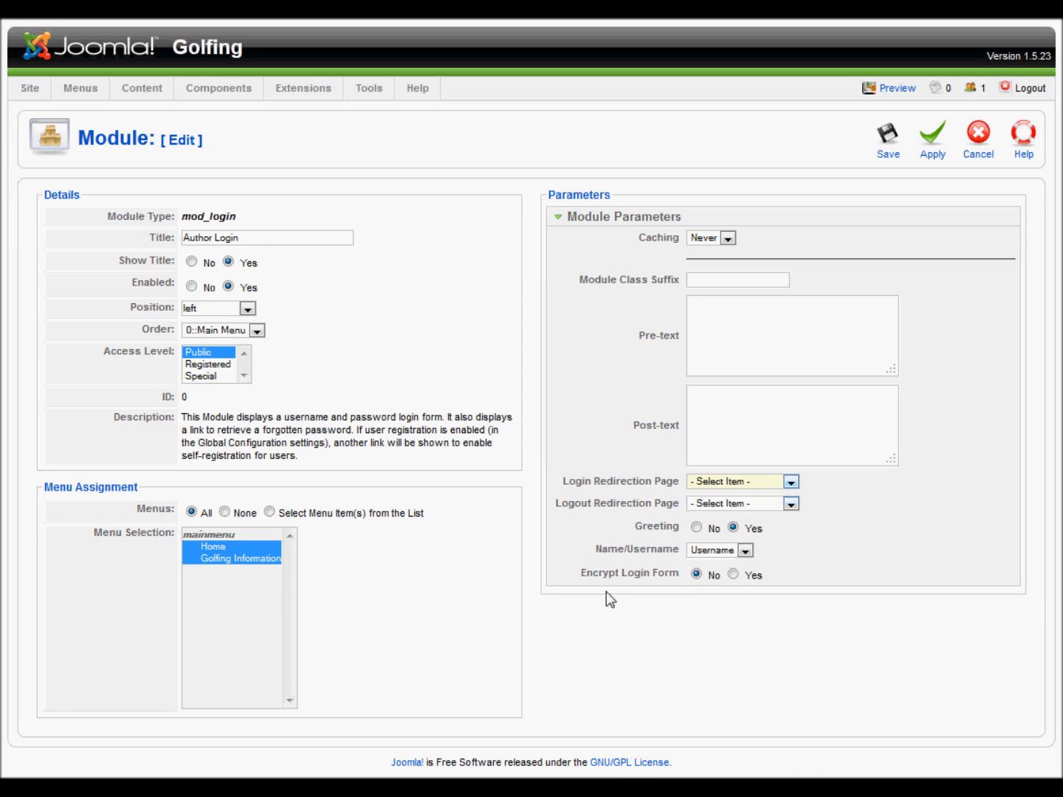
mouse_move(755, 581)
click(888, 148)
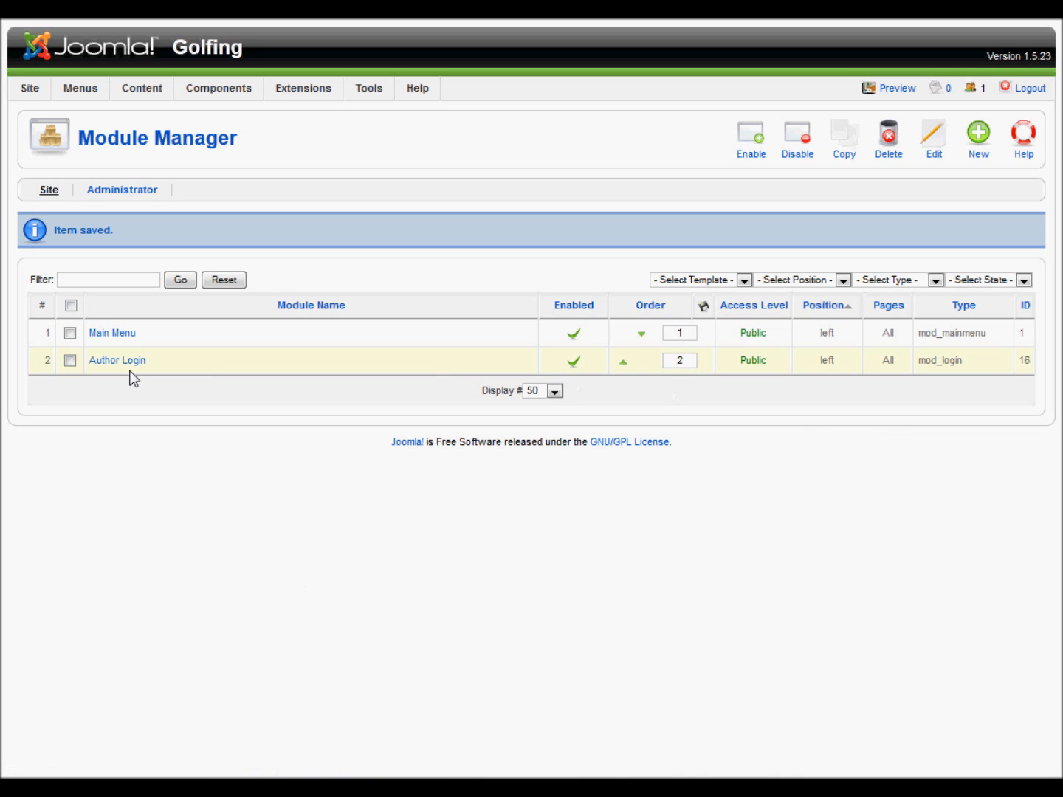
Preview the site, then start a new user from the Control Panel's User Manager
click(893, 89)
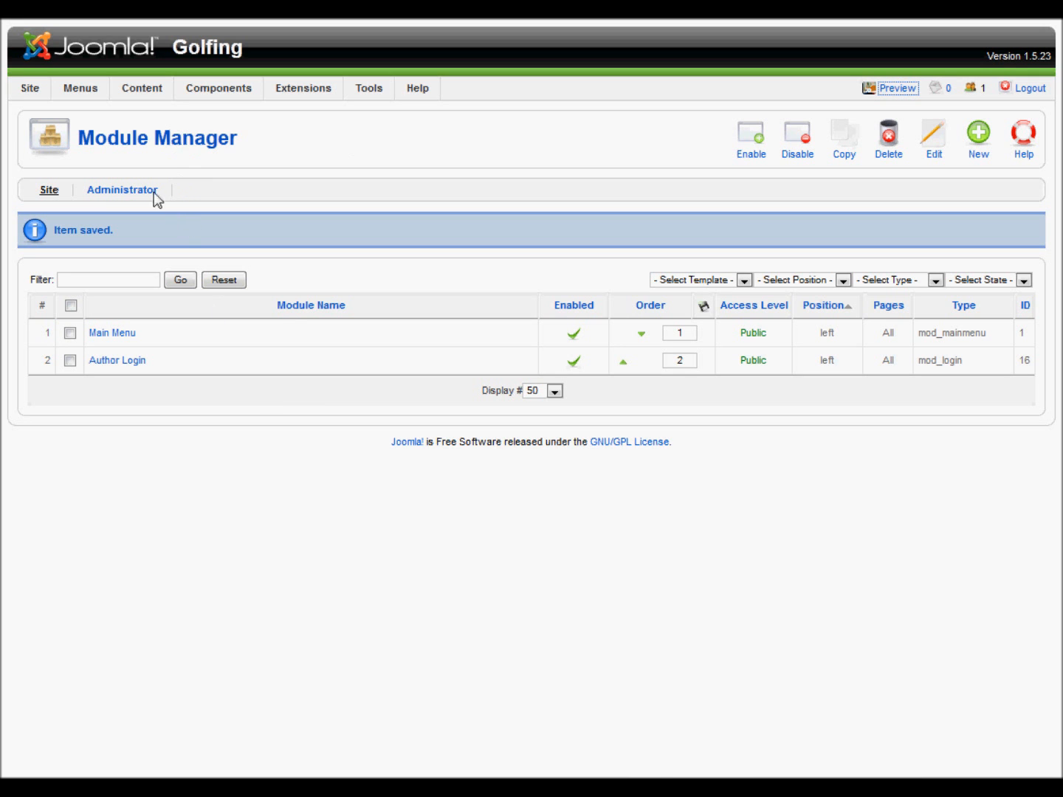
mouse_move(30, 88)
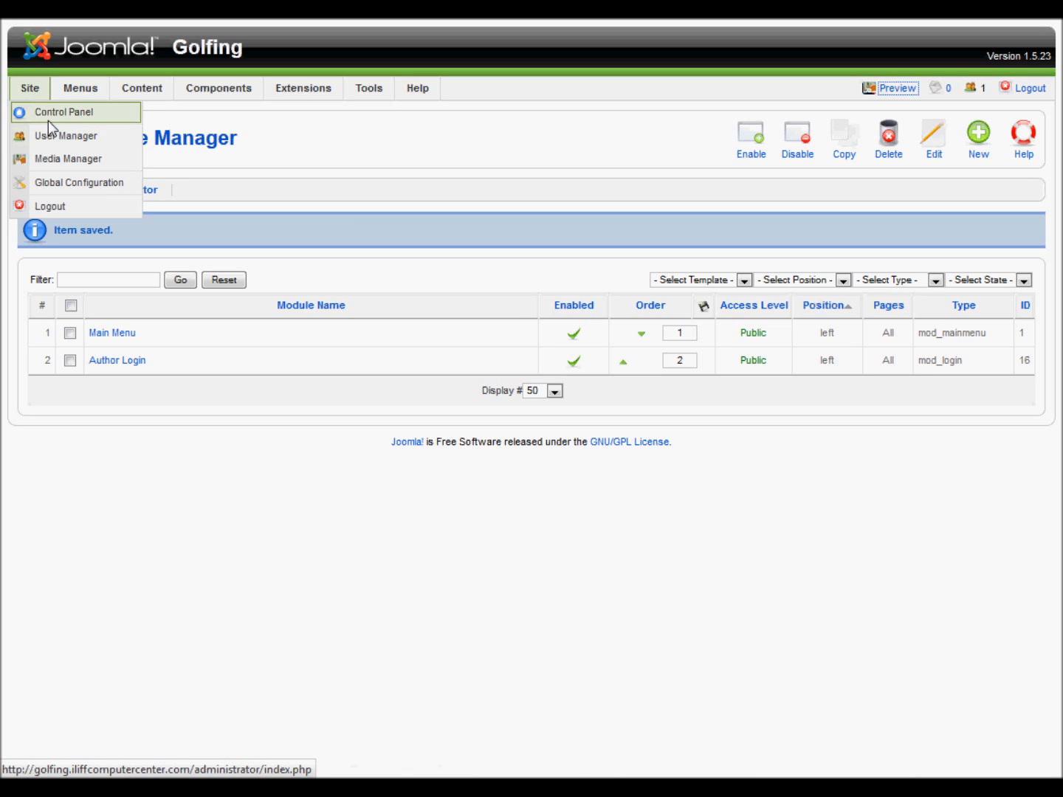
click(49, 115)
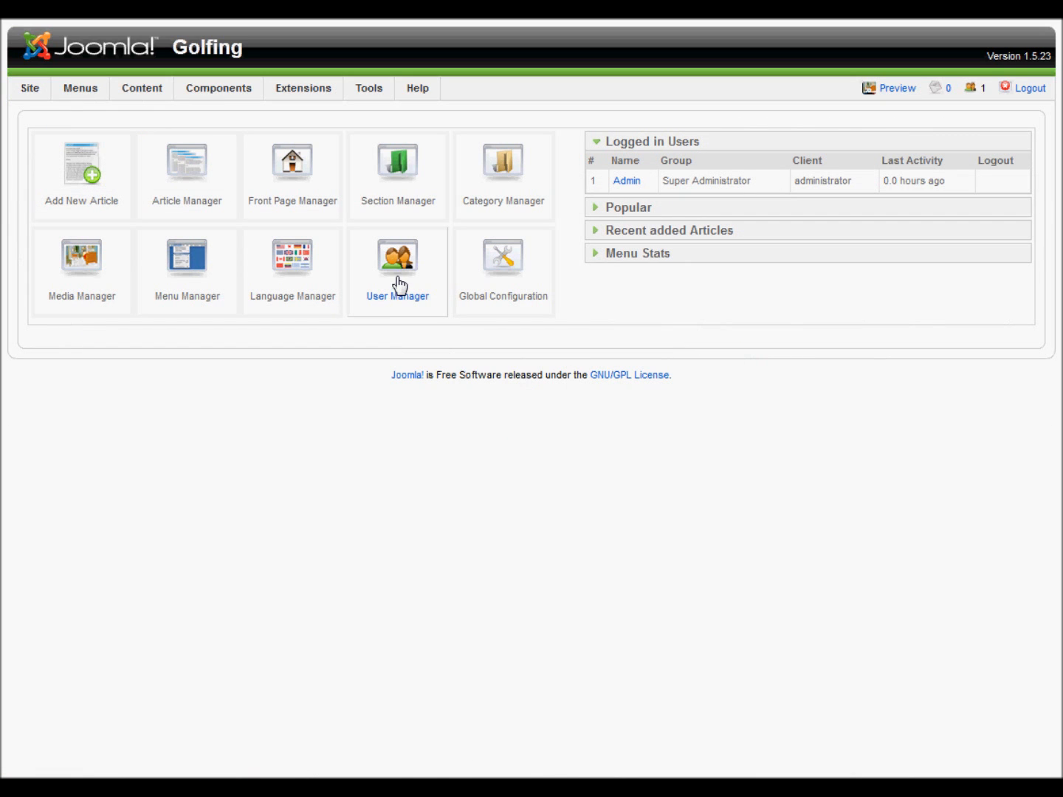
click(399, 285)
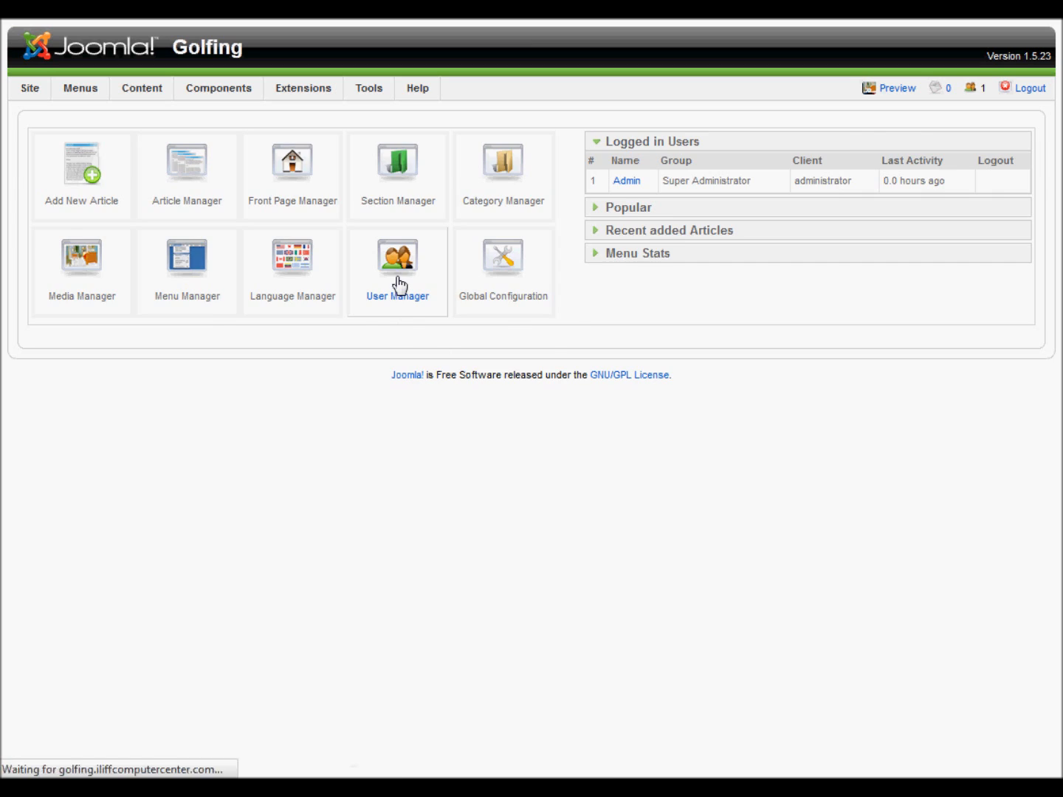
click(977, 137)
click(258, 217)
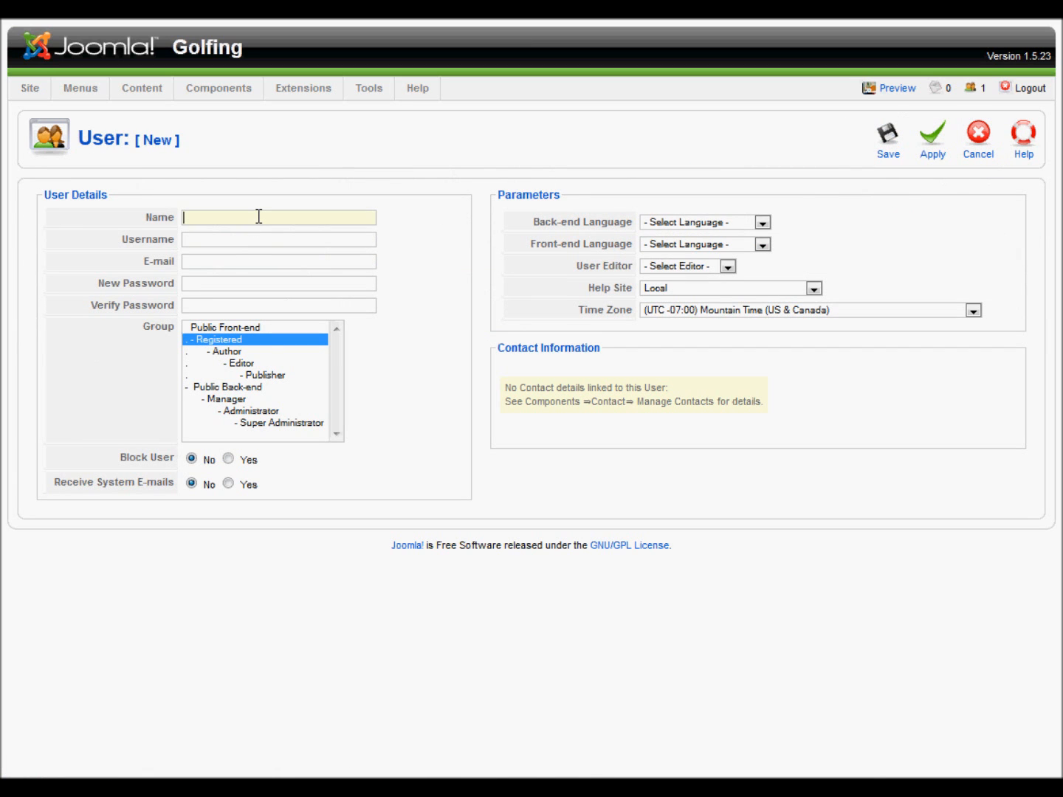
Enter the author's full name, username and confirmed password, and assign the Author group
text(Jon Doe)
text(JonDoe)
key(BackSpace)
text(ejondo)
key(BackSpace)
key(BackSpace)
key(BackSpace)
key(BackSpace)
key(BackSpace)
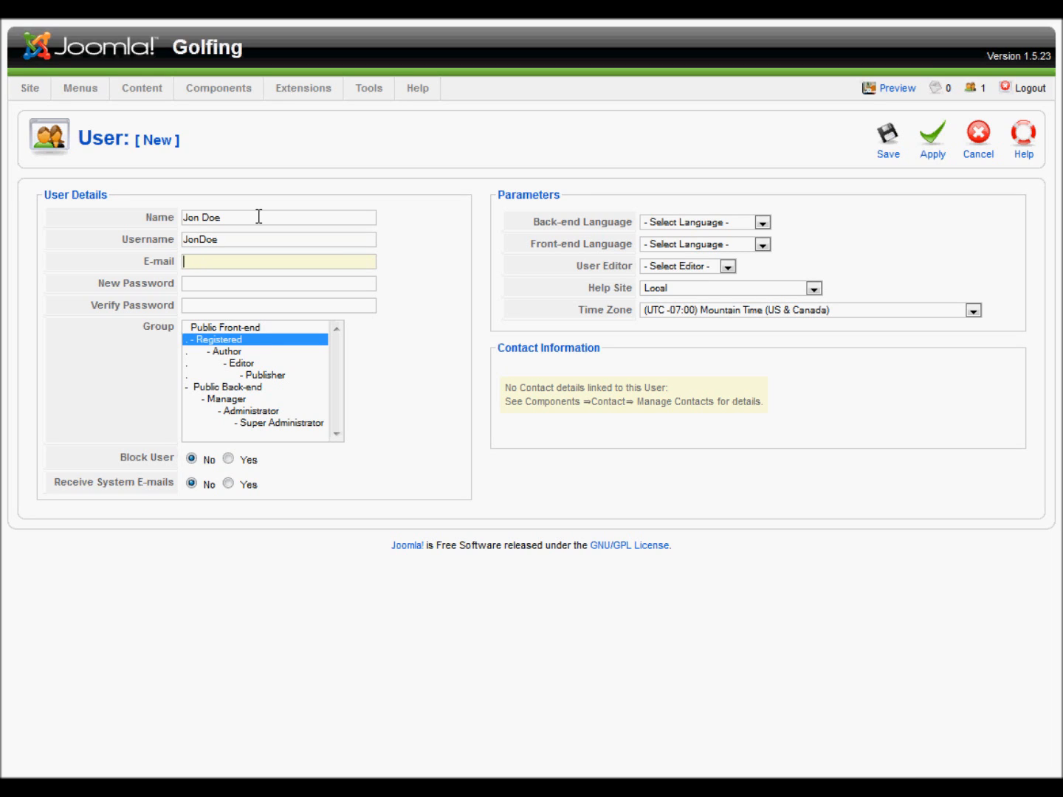
key(Tab)
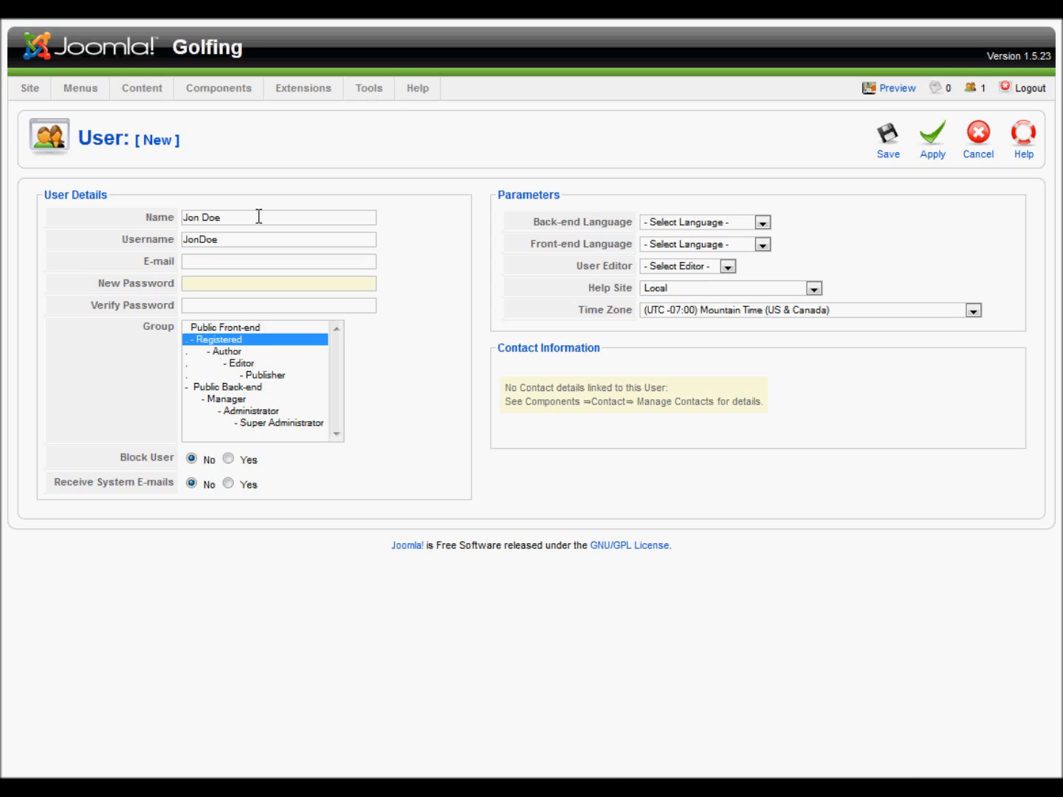
text(password)
key(Tab)
text(password)
click(226, 352)
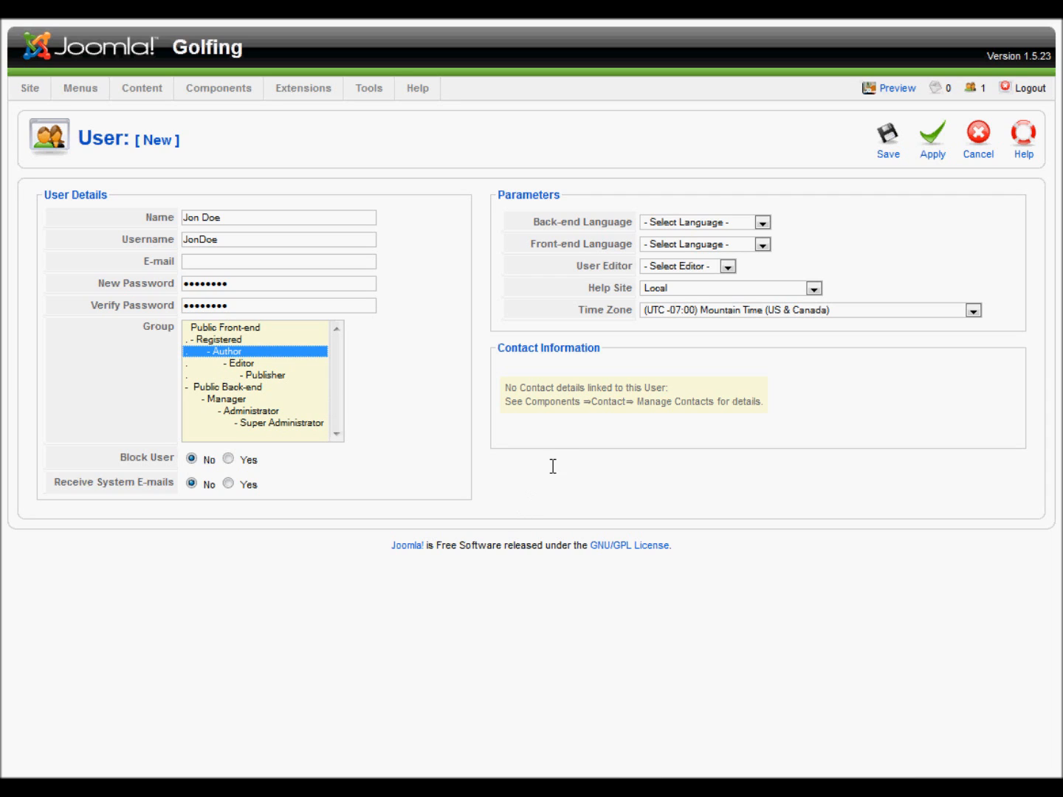
mouse_move(649, 233)
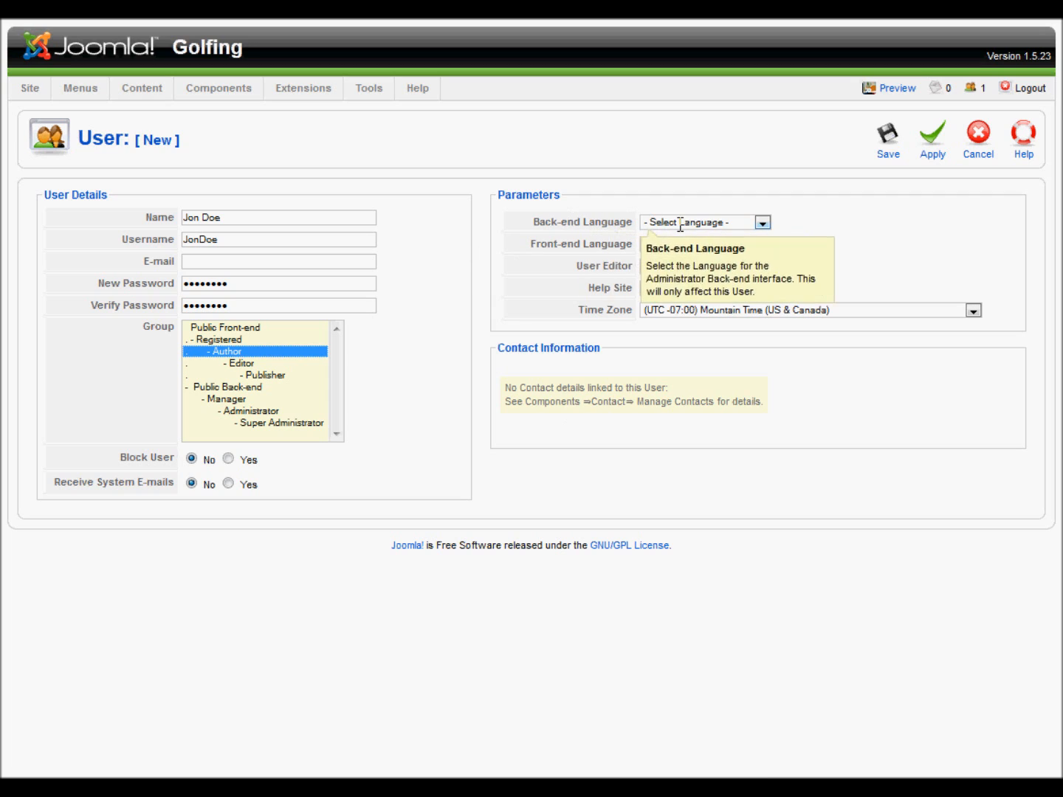
Set both back-end and front-end languages to English (United Kingdom) and the editor to TinyMCE
click(764, 221)
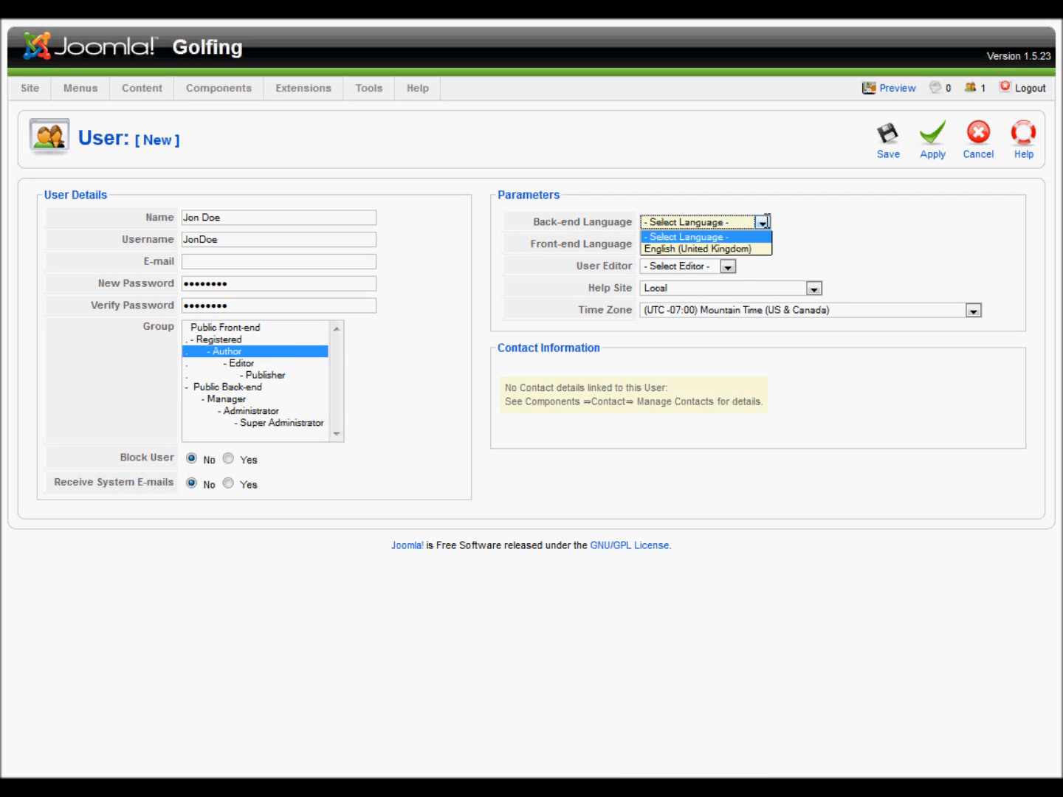
click(756, 247)
click(762, 244)
click(710, 271)
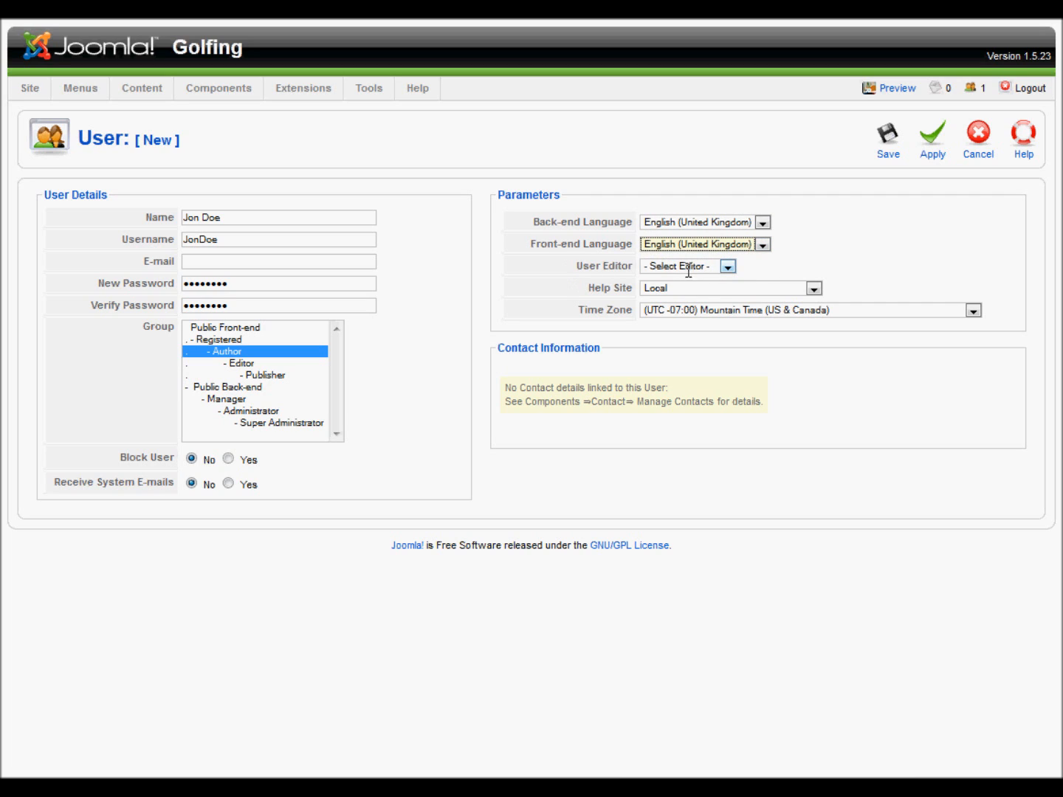
click(727, 267)
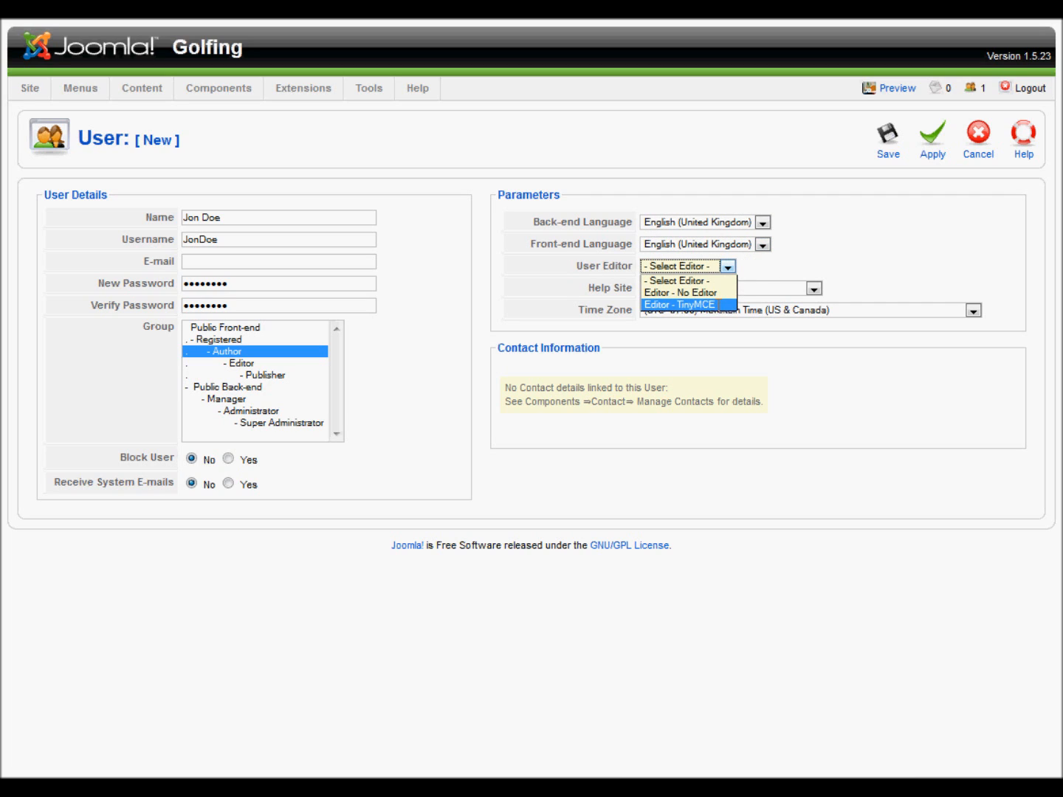
click(720, 303)
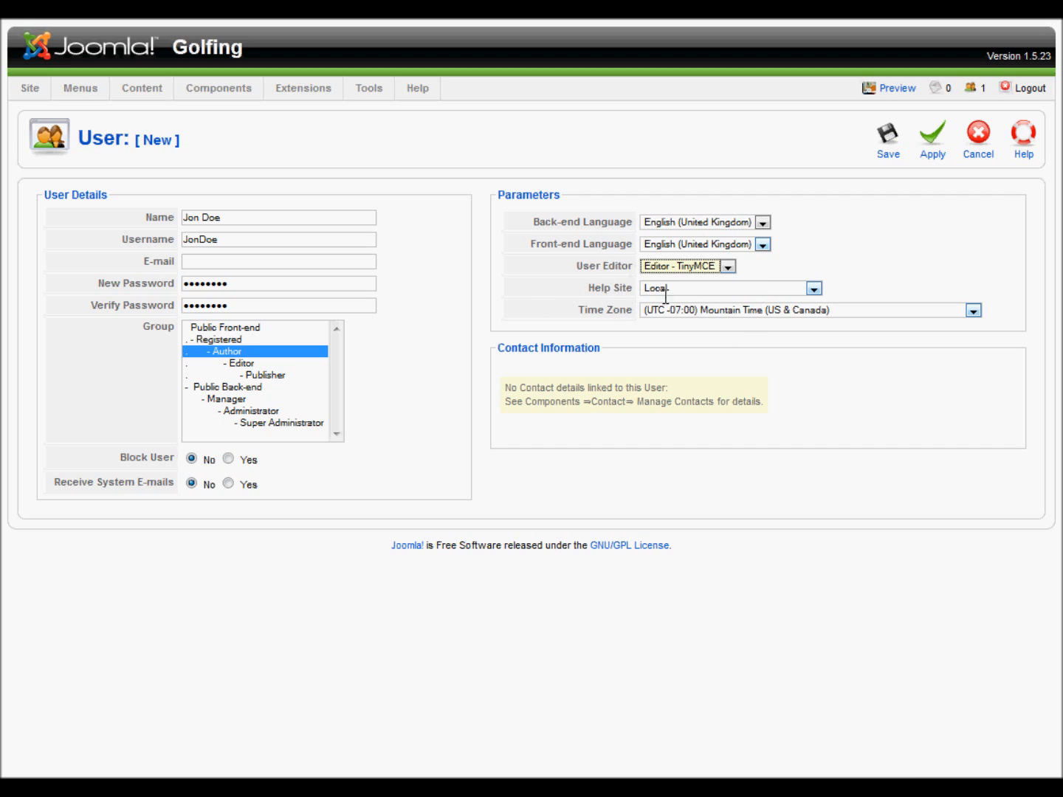
Keep Local as the help site and leave the time zone unchanged
click(813, 288)
click(813, 289)
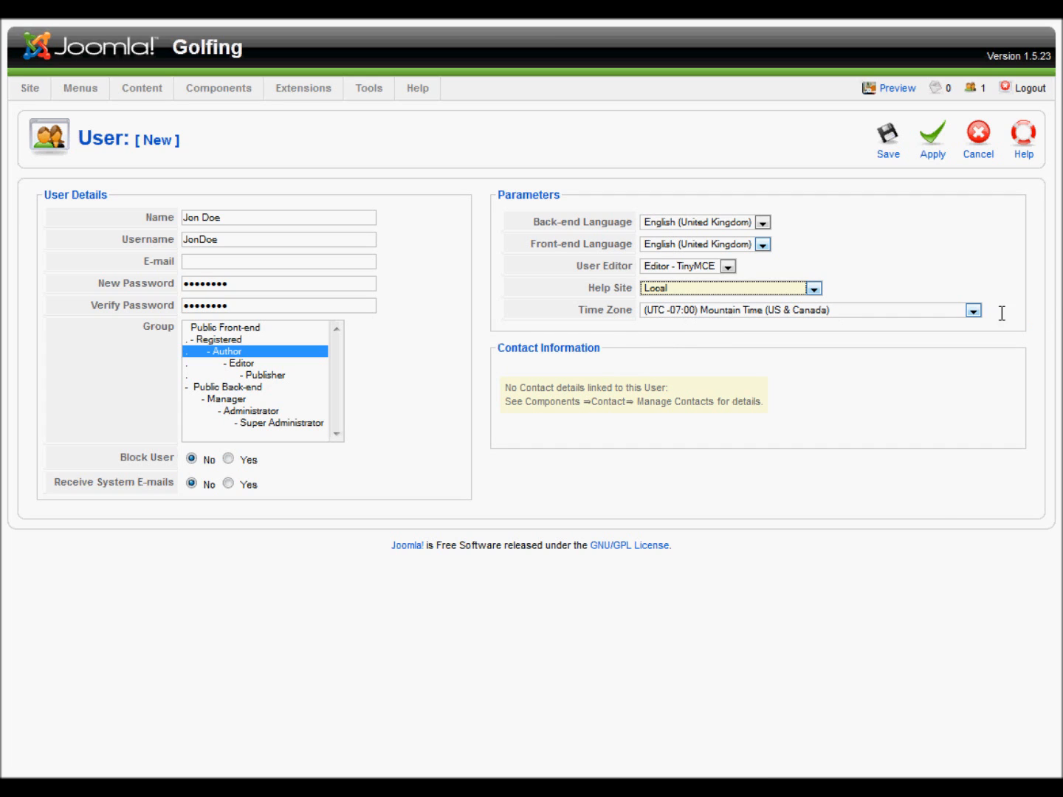
click(973, 310)
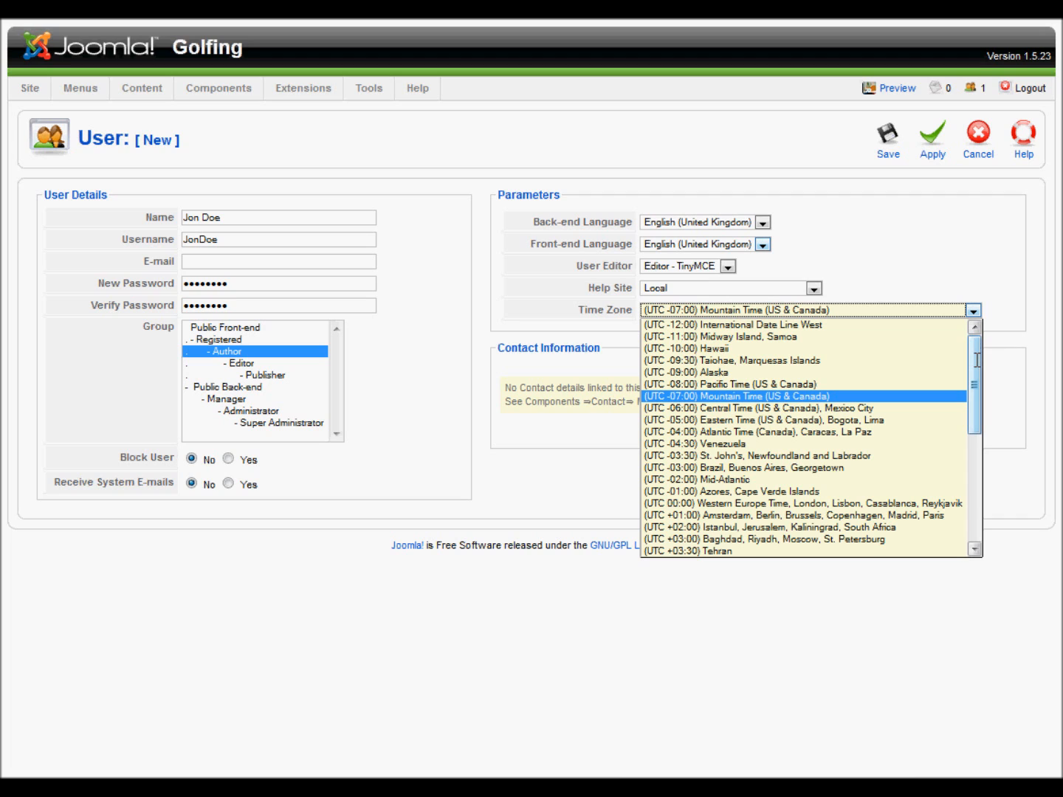
drag(976, 360, 985, 489)
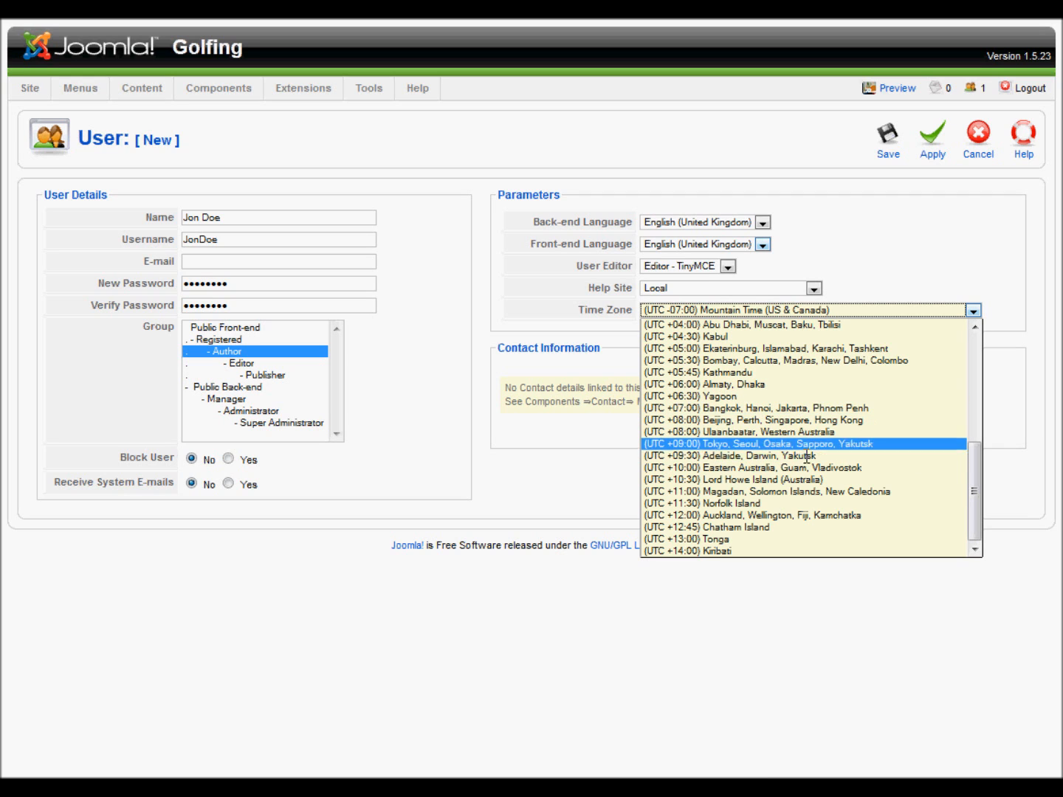
drag(976, 496, 989, 336)
click(970, 261)
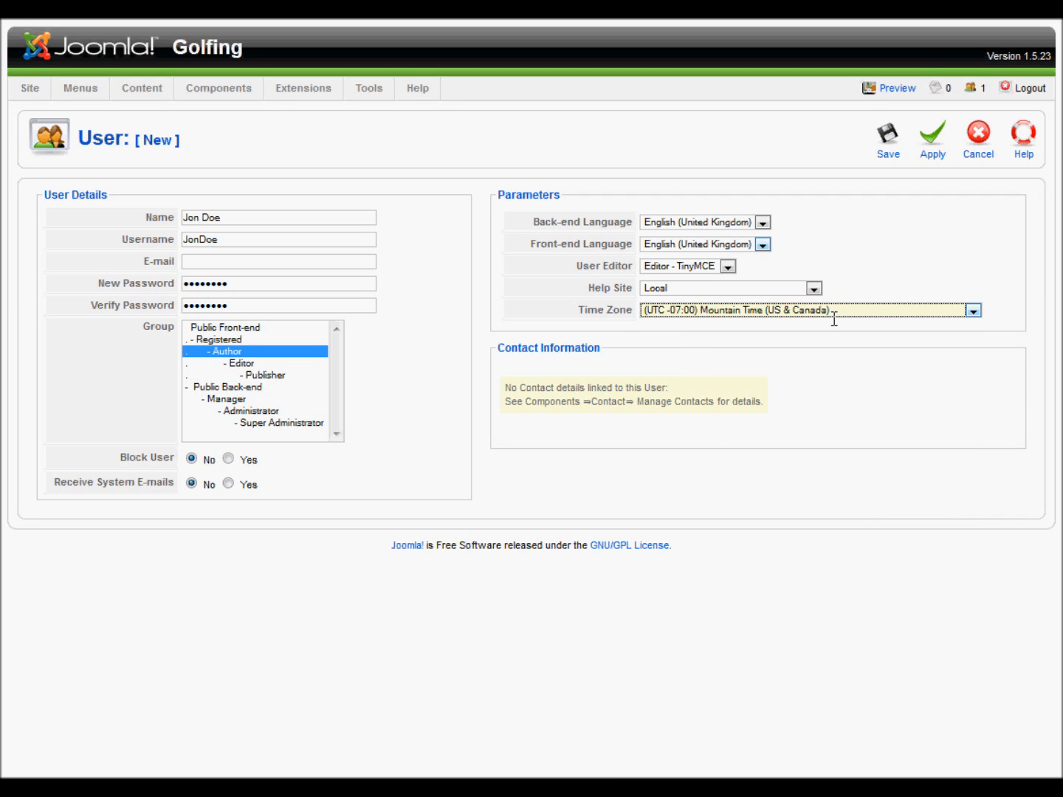
Add the user's e-mail address after the missing-e-mail warning and save the account
click(889, 140)
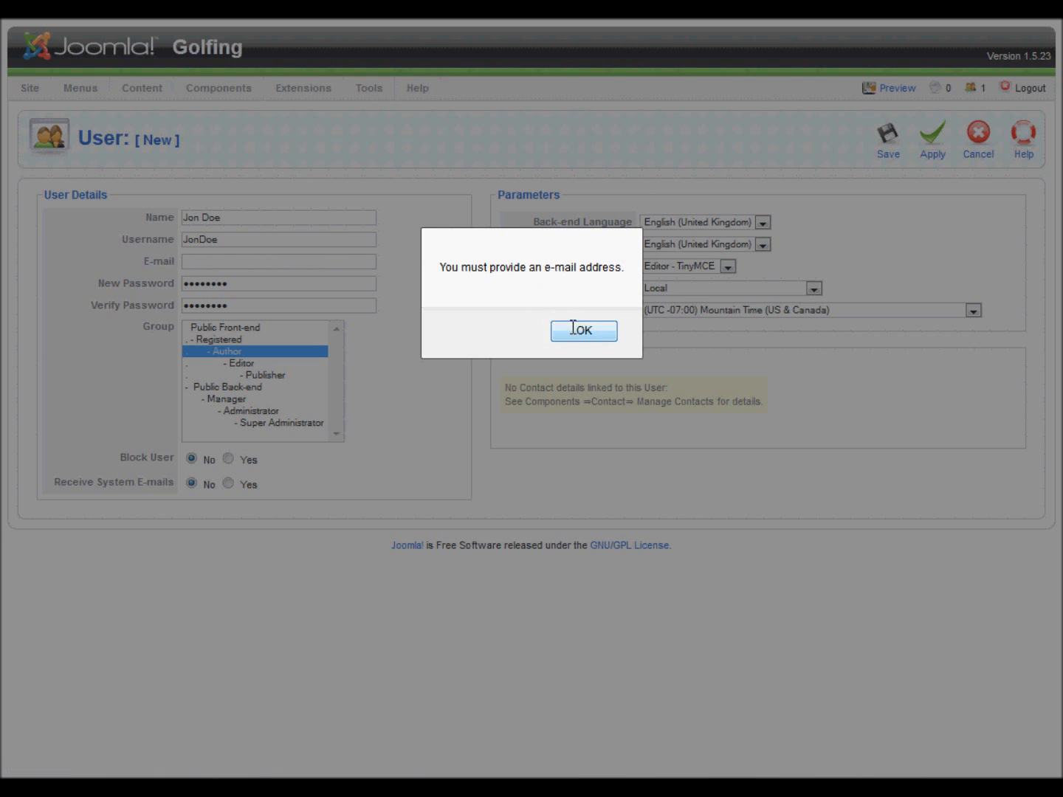
click(573, 329)
click(271, 262)
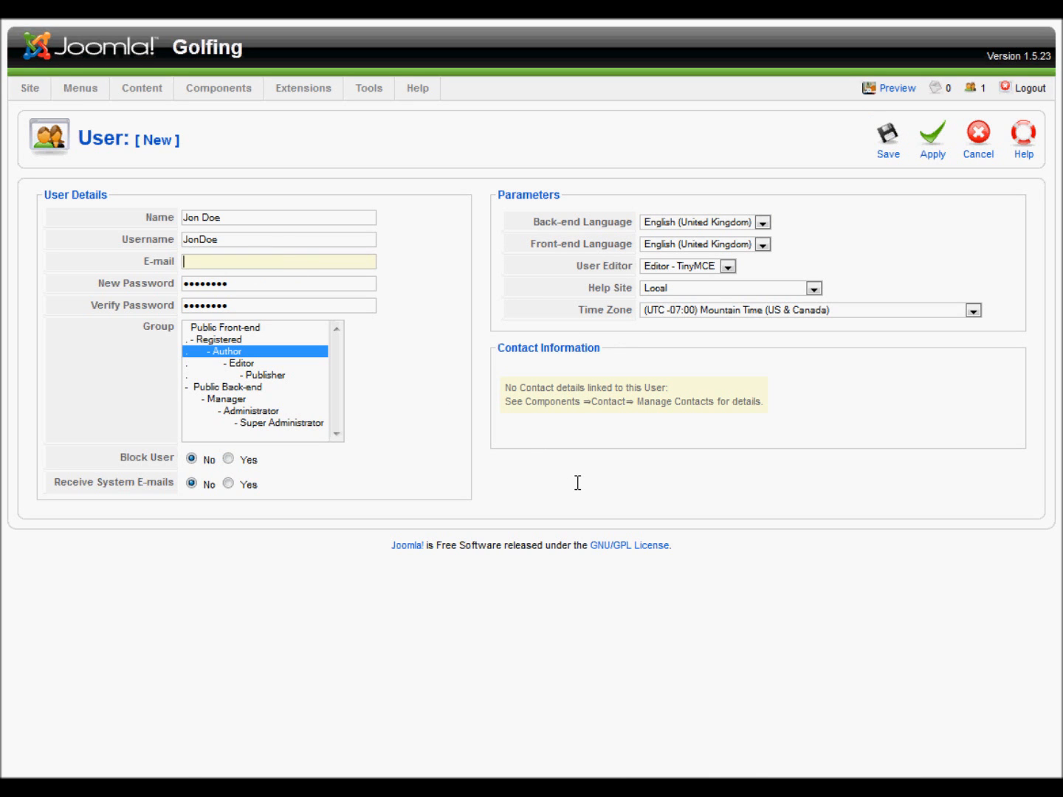
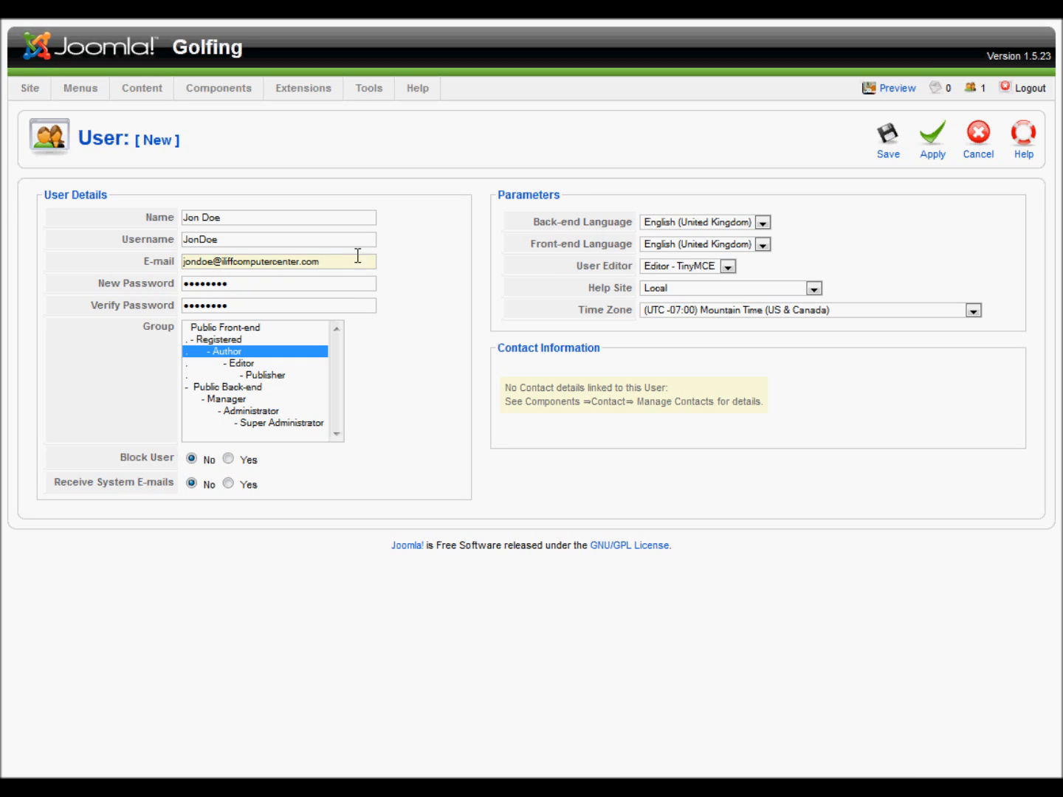
drag(325, 262, 192, 261)
click(869, 567)
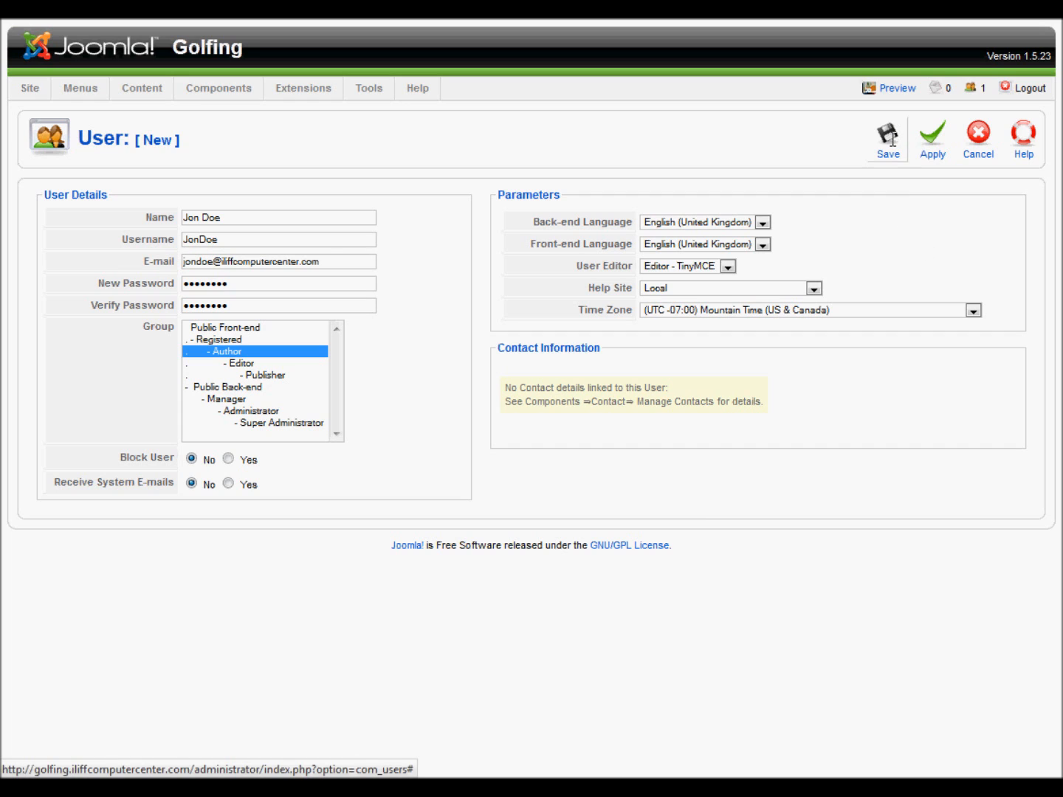
click(892, 139)
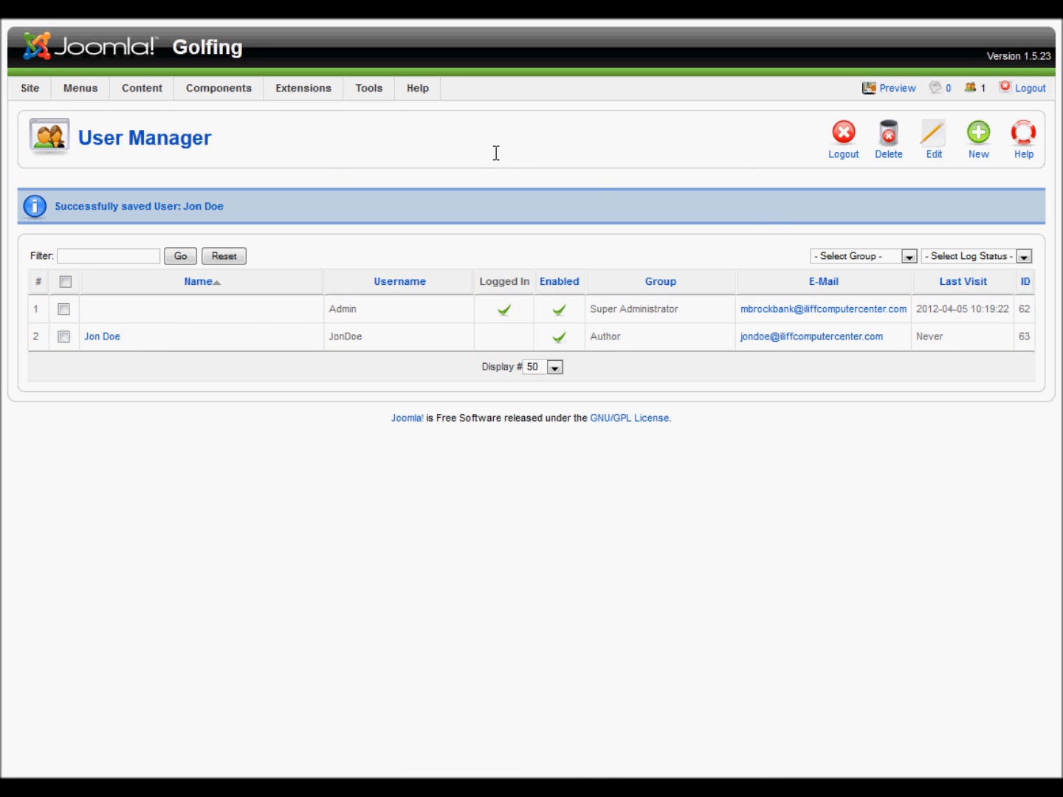
Log in through the front-end Author Login module as the new author, declining password saving
click(905, 86)
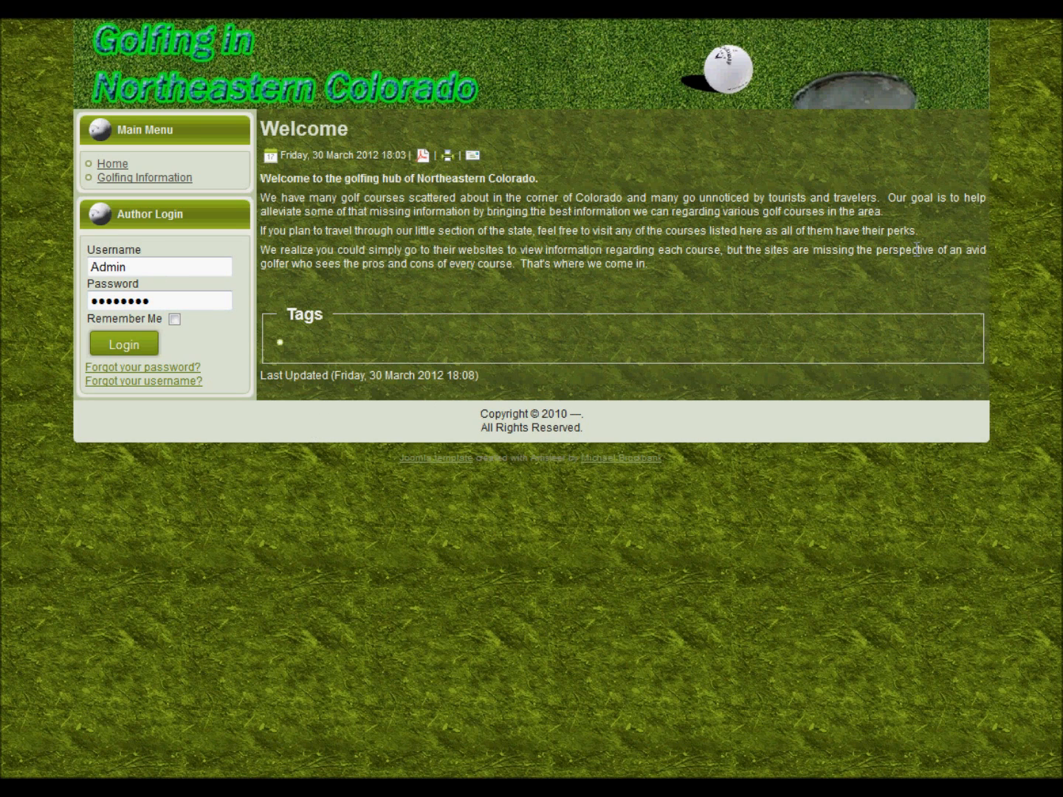
double_click(154, 268)
text(JonDoe)
key(Tab)
text(********)
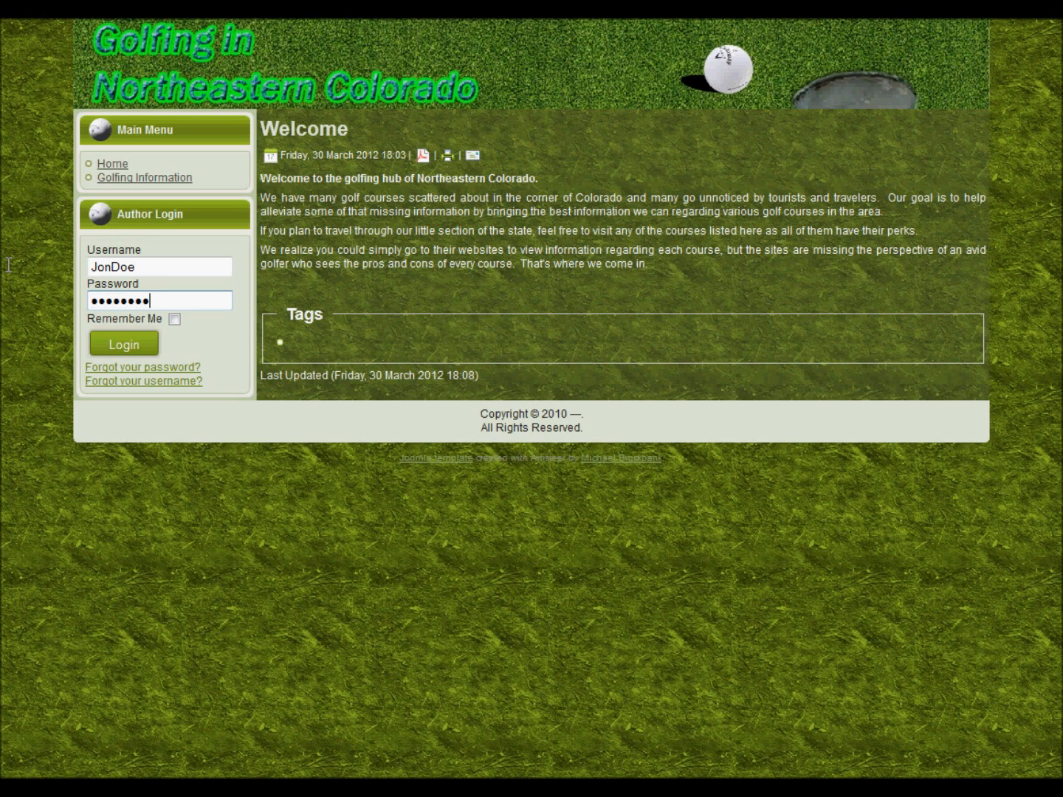
click(138, 346)
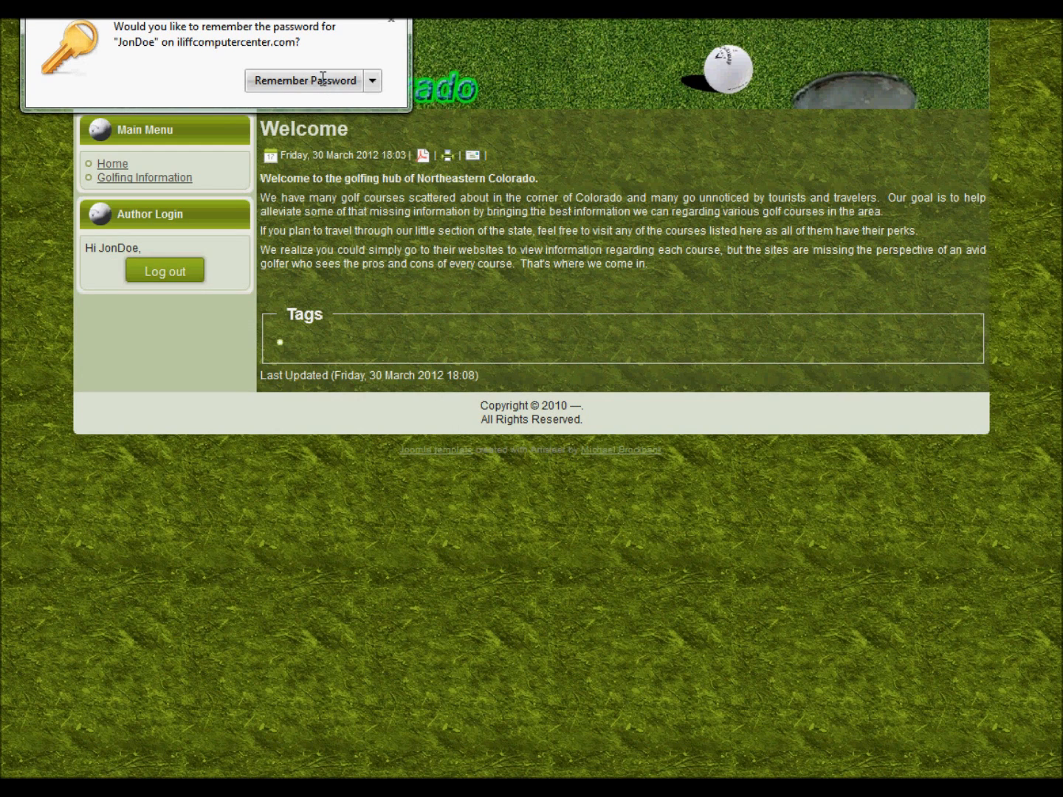
click(373, 82)
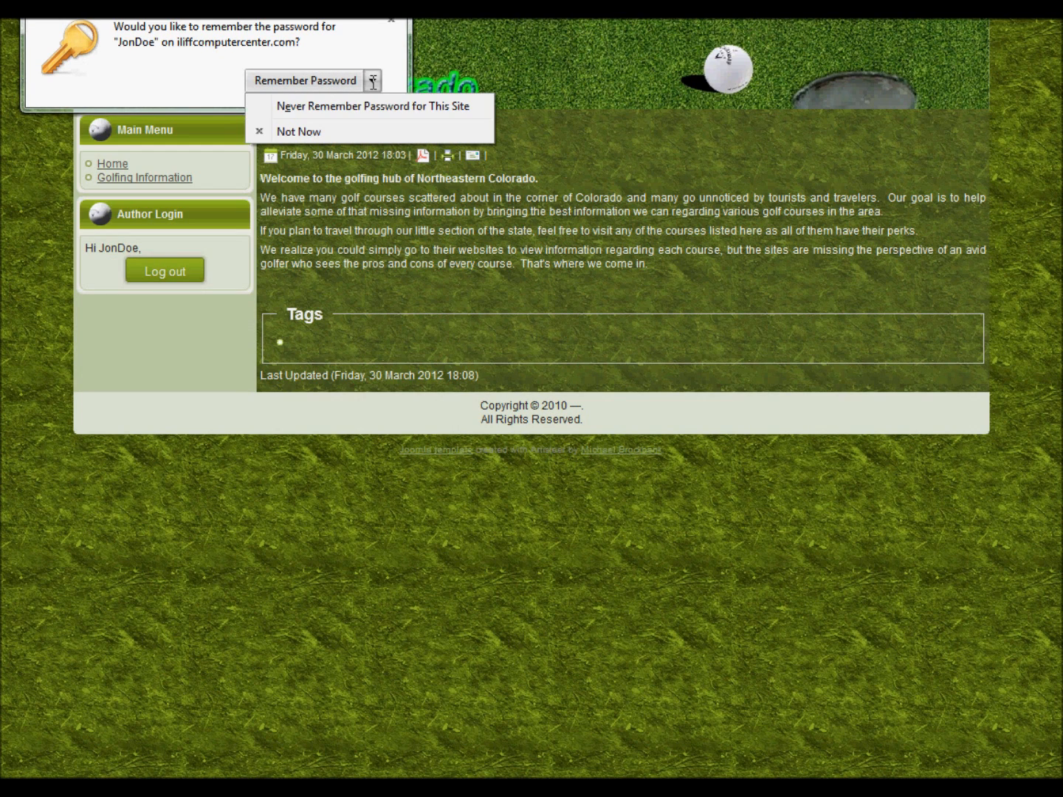
click(355, 132)
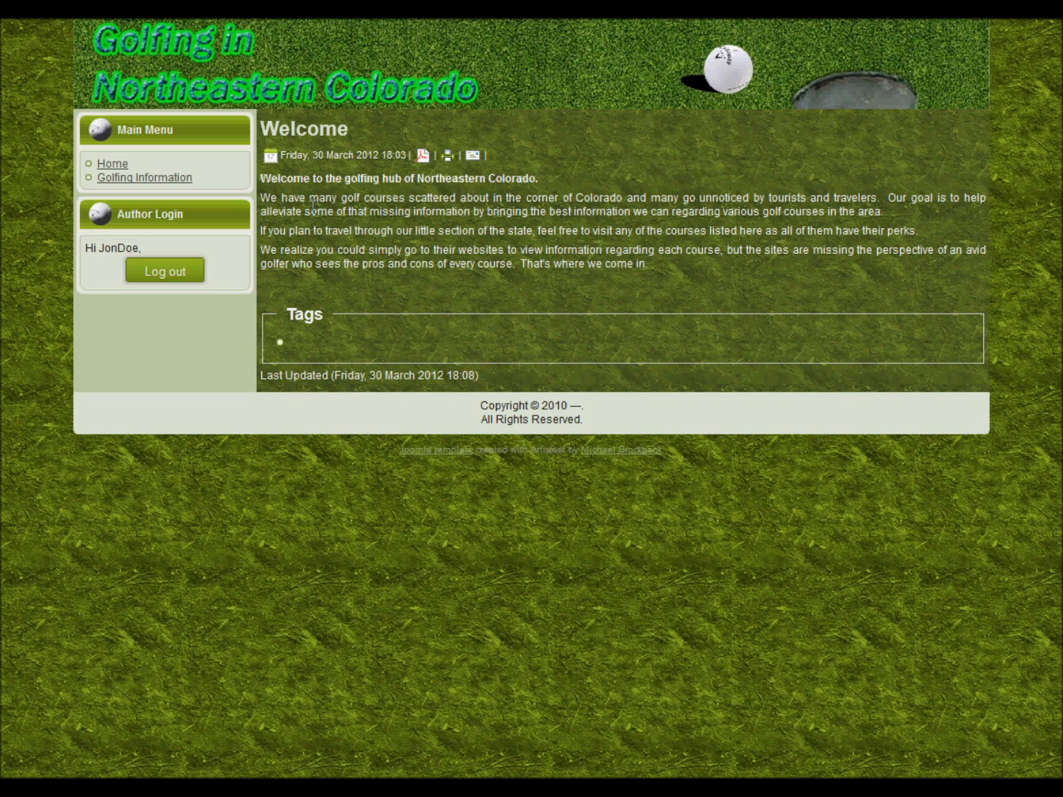
Go to Golfing Information > Golf Courses and start submitting a new article
click(175, 178)
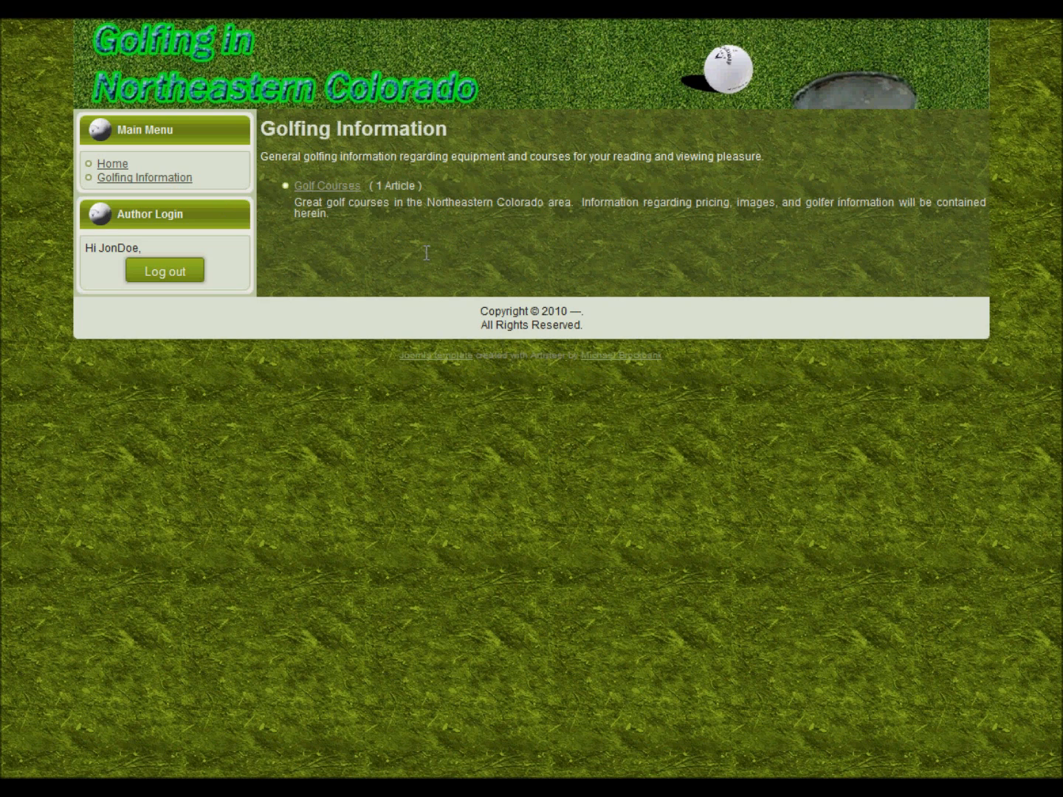
click(329, 185)
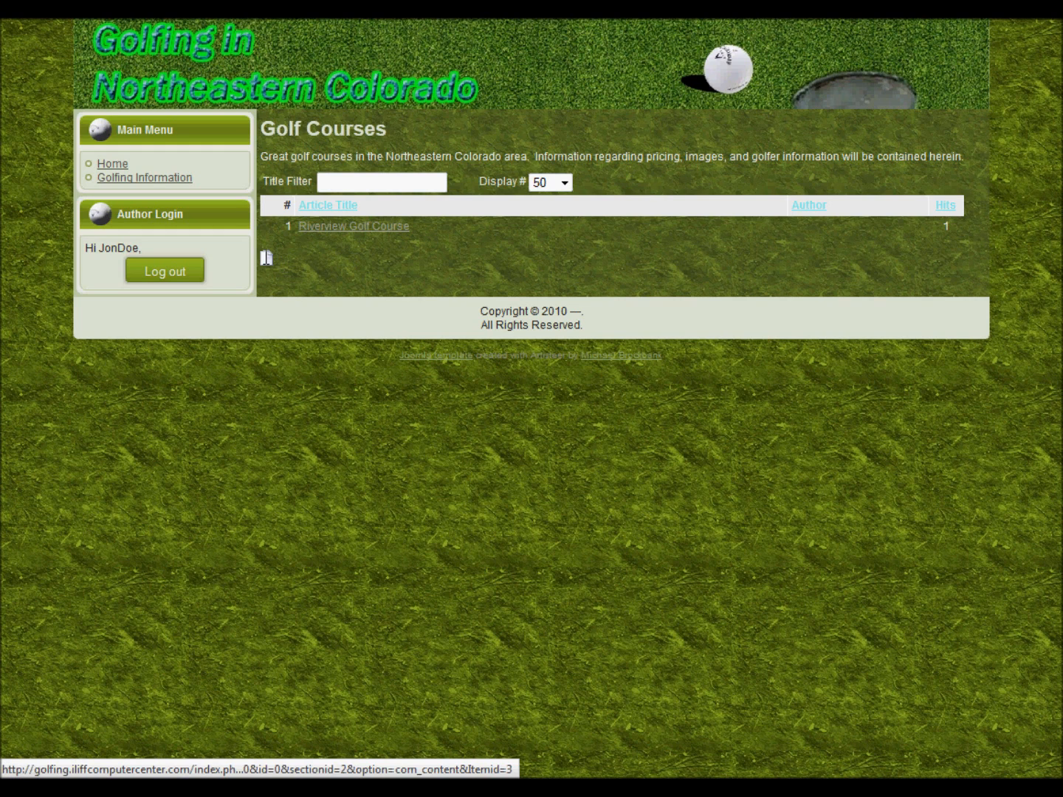
click(267, 257)
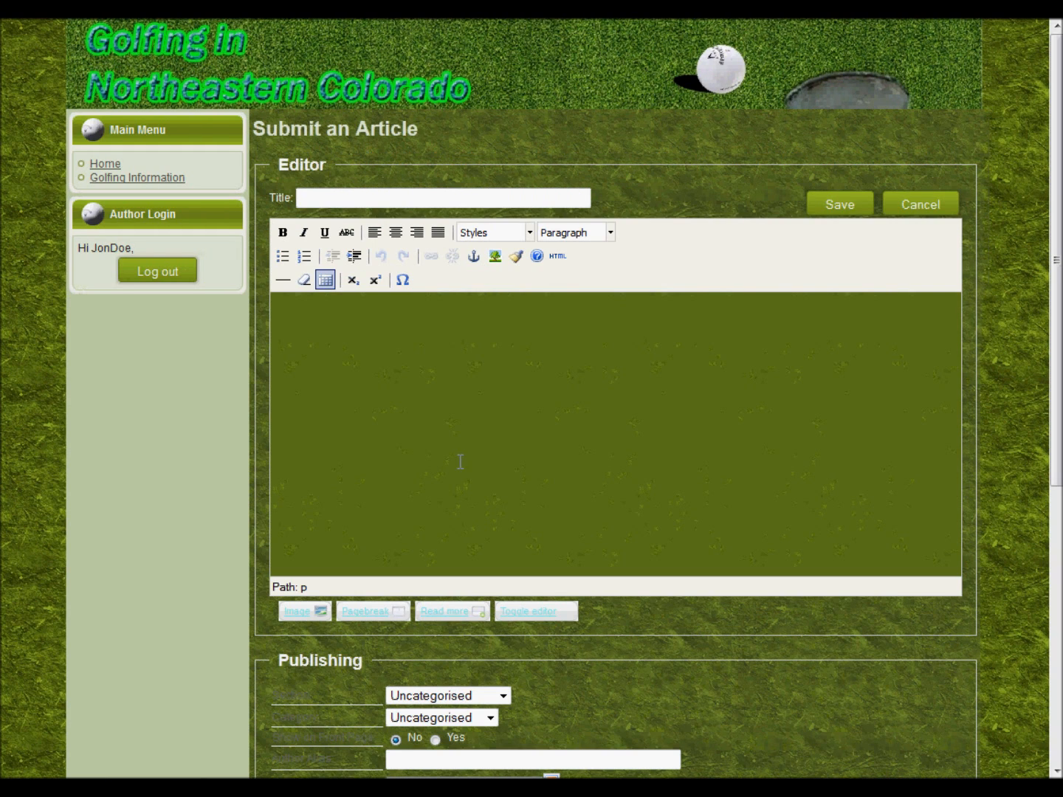
Title the article 'Just for fun' with body 'This is just a test to show front end authoring.'
scroll(764, 510, down, 5)
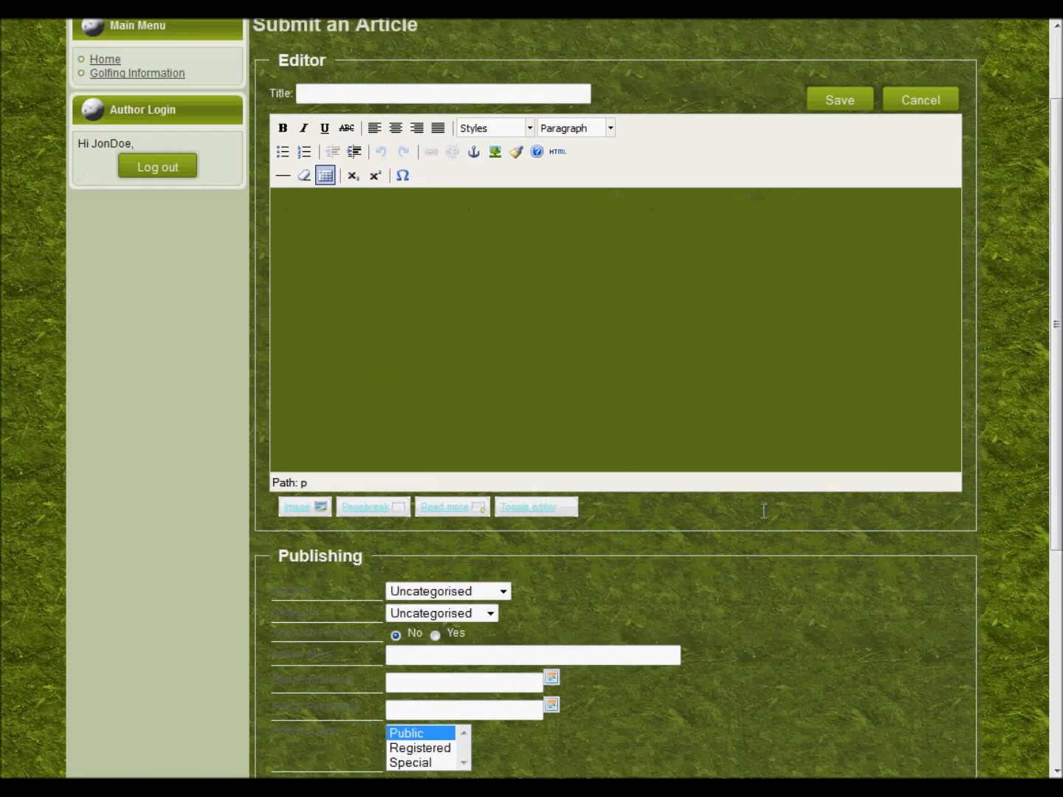
scroll(763, 511, up, 5)
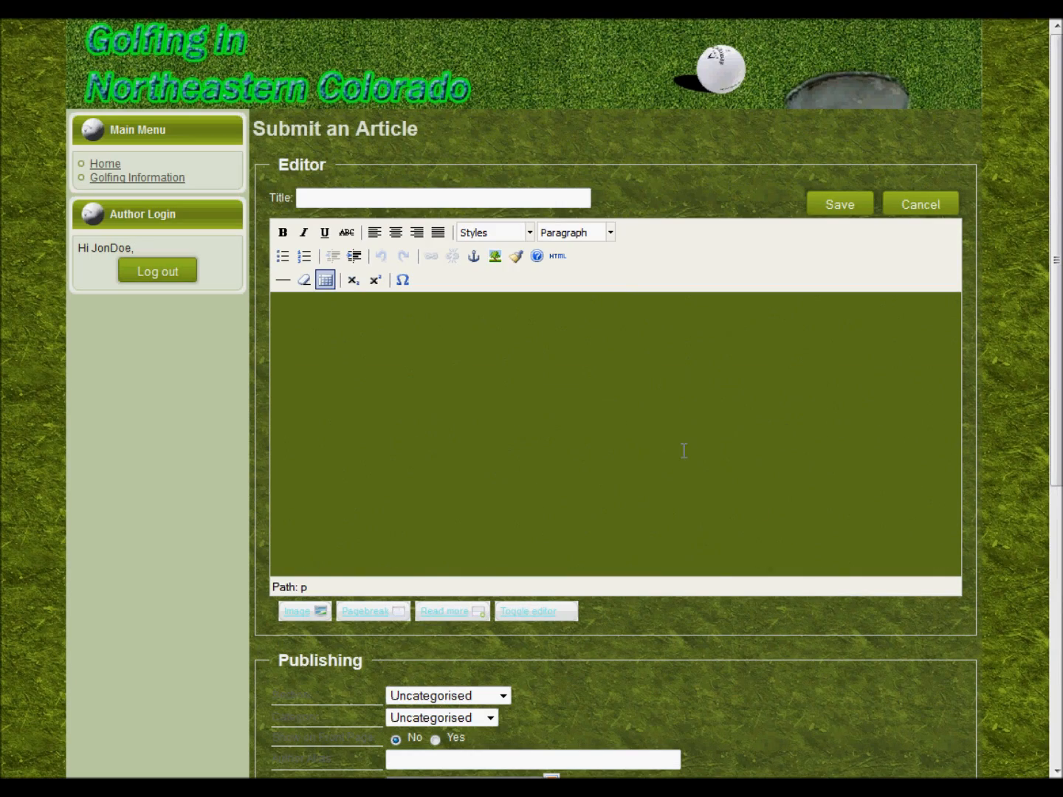
click(390, 196)
text(Just for fun)
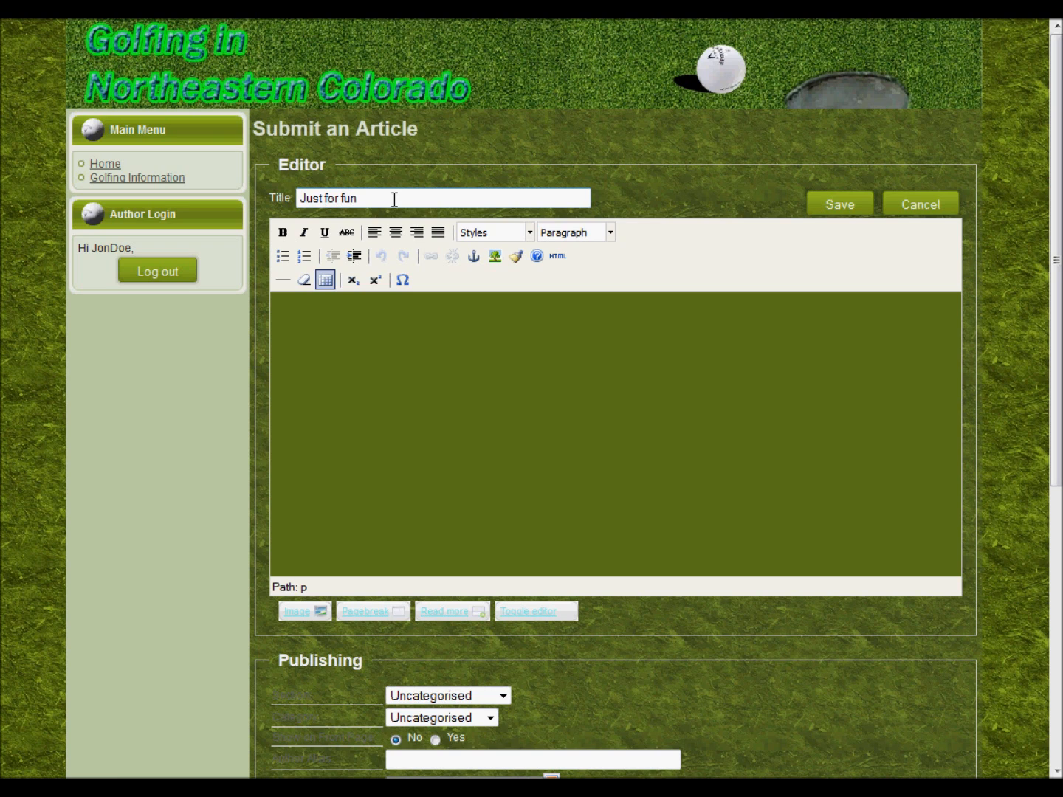
click(465, 330)
text(This is just a test to show front end authoring.)
scroll(438, 319, down, 3)
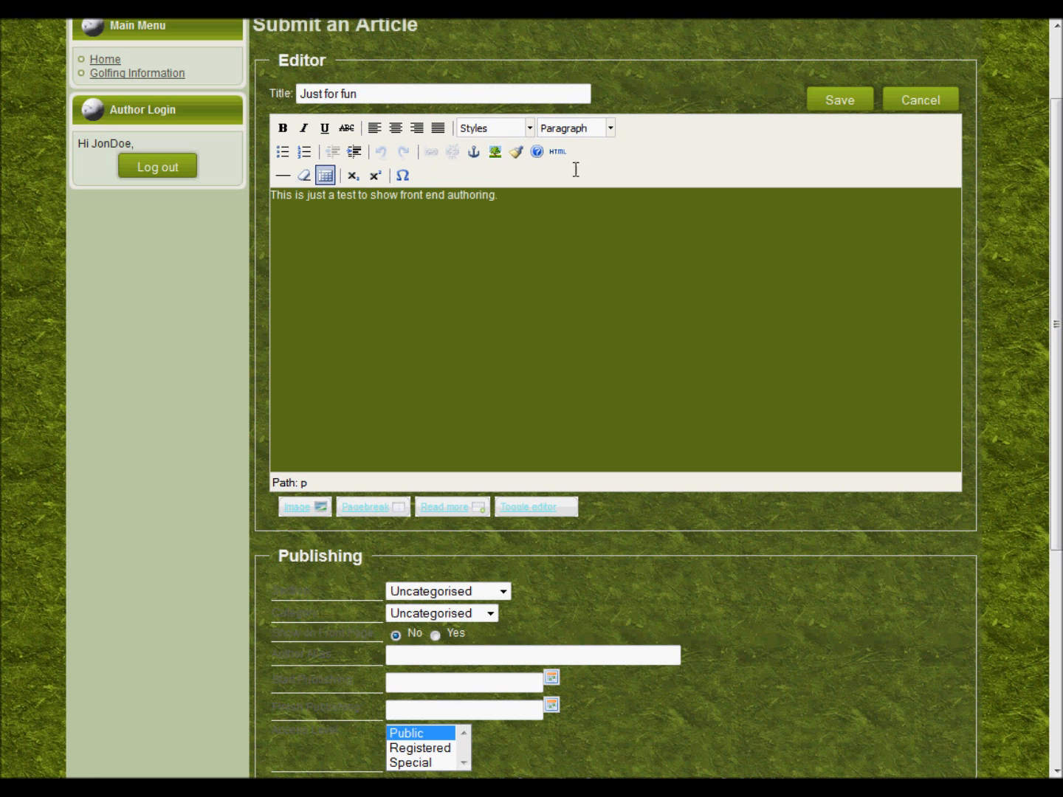
scroll(665, 389, down, 3)
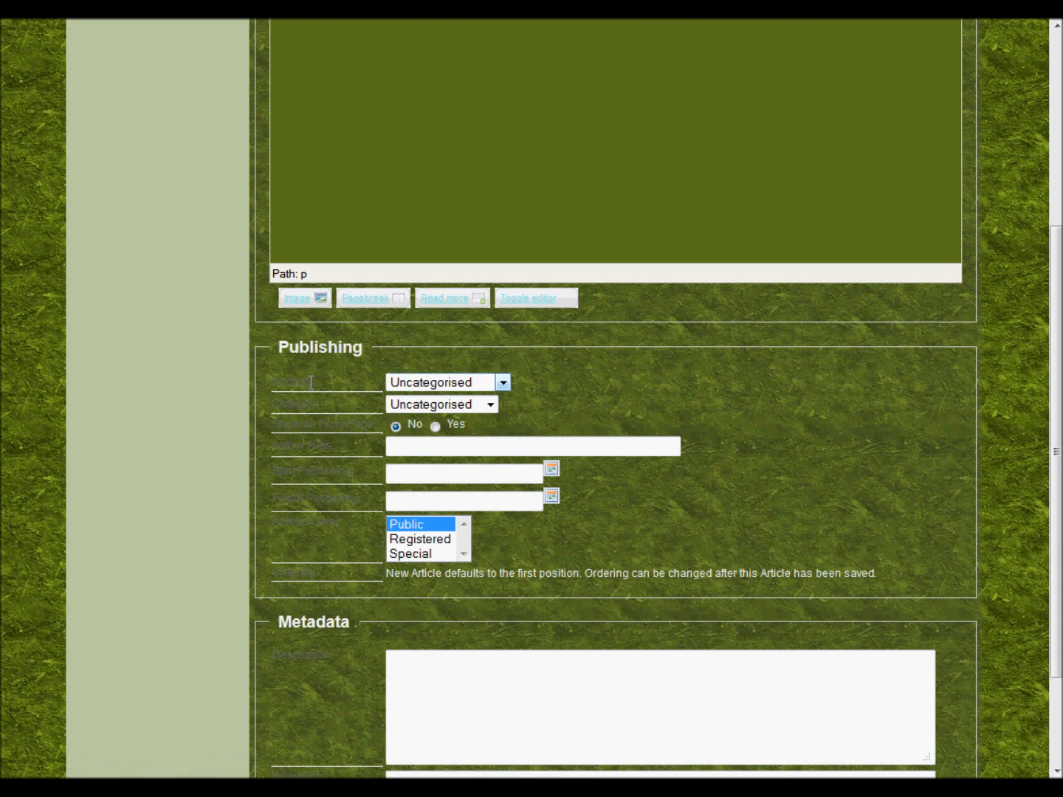
File the article under the Golfing Information section, Golf Courses category
click(501, 383)
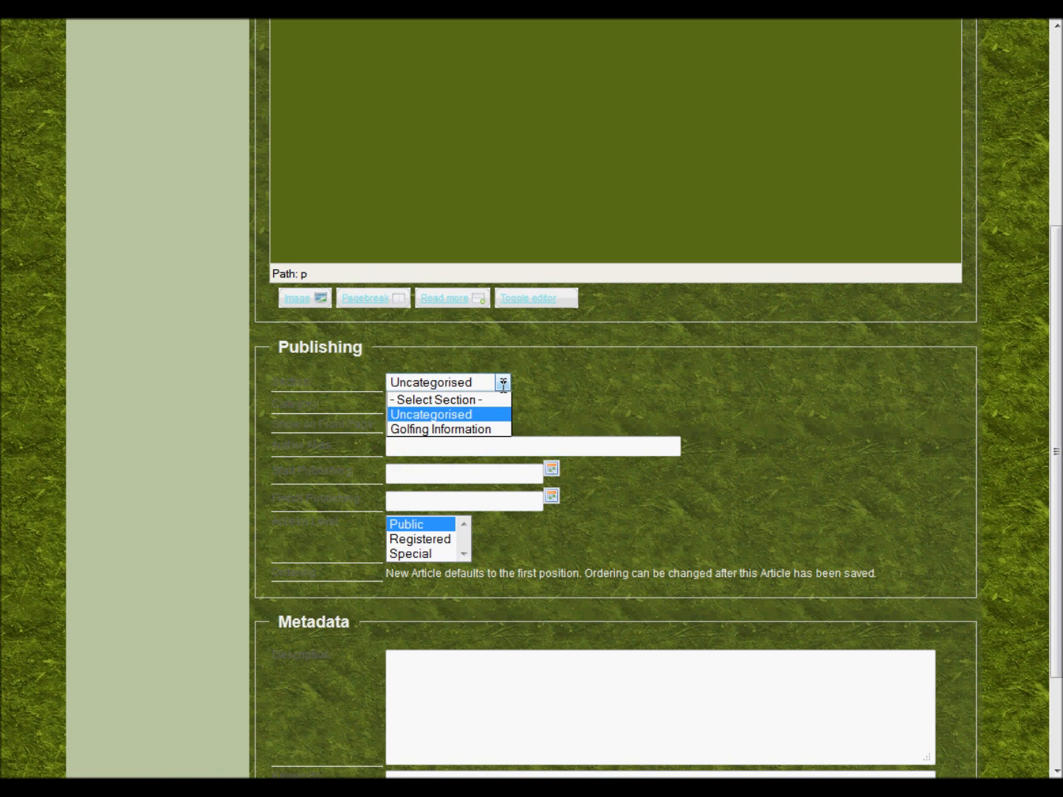
click(482, 429)
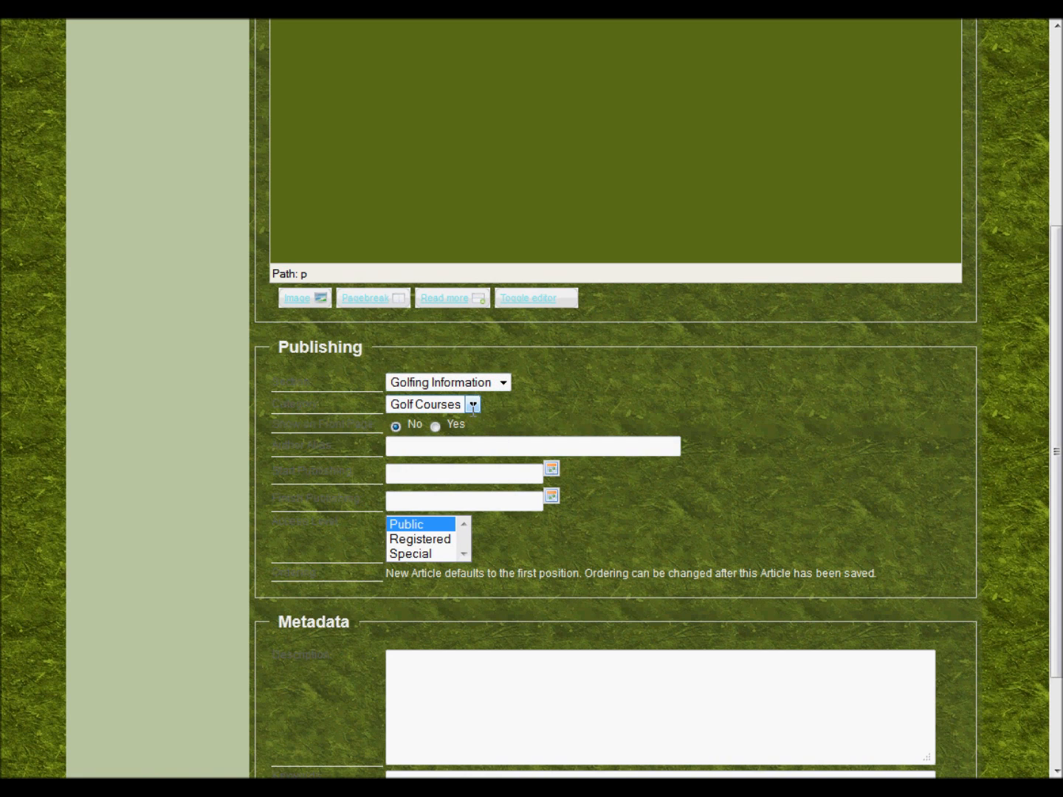
click(473, 405)
click(470, 422)
scroll(535, 419, down, 3)
drag(280, 320, 403, 325)
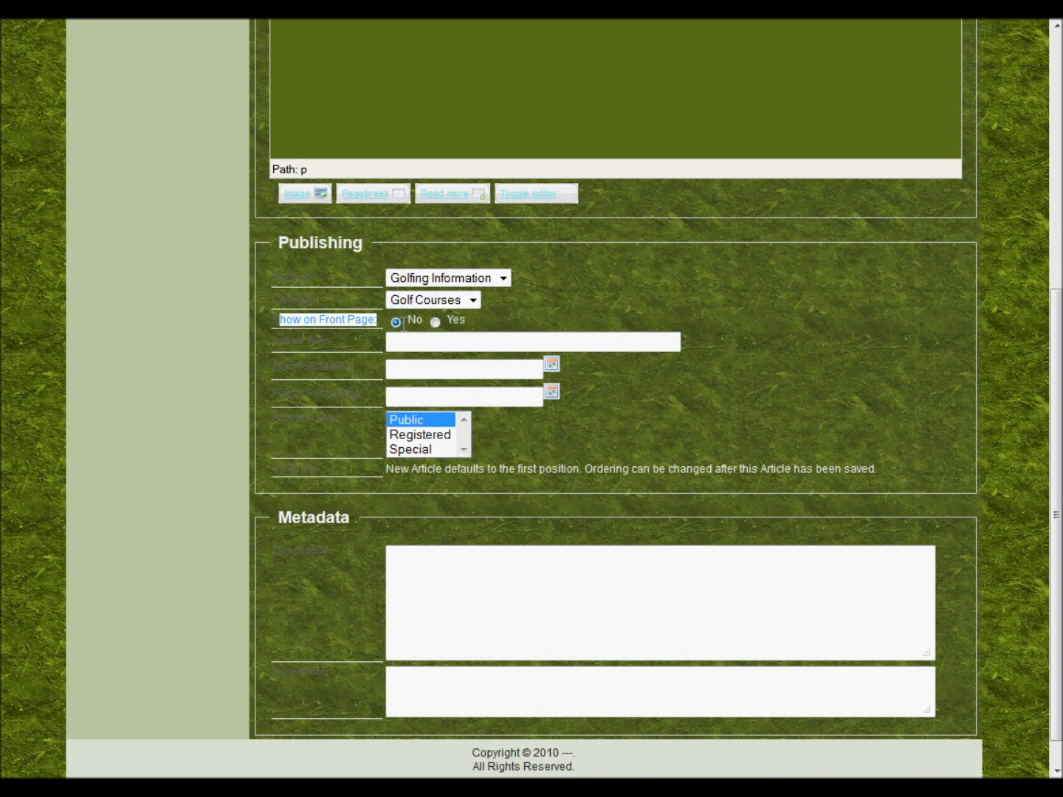
drag(280, 266, 597, 286)
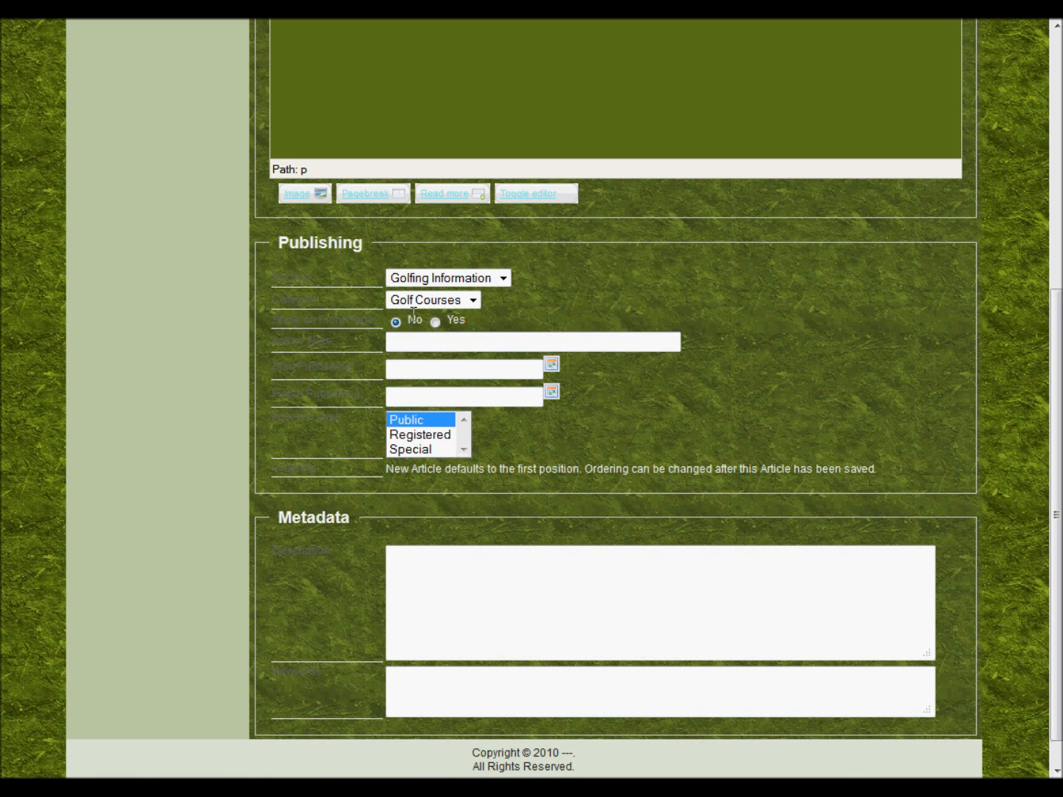
Enter an author alias for the article
triple_click(355, 344)
click(482, 344)
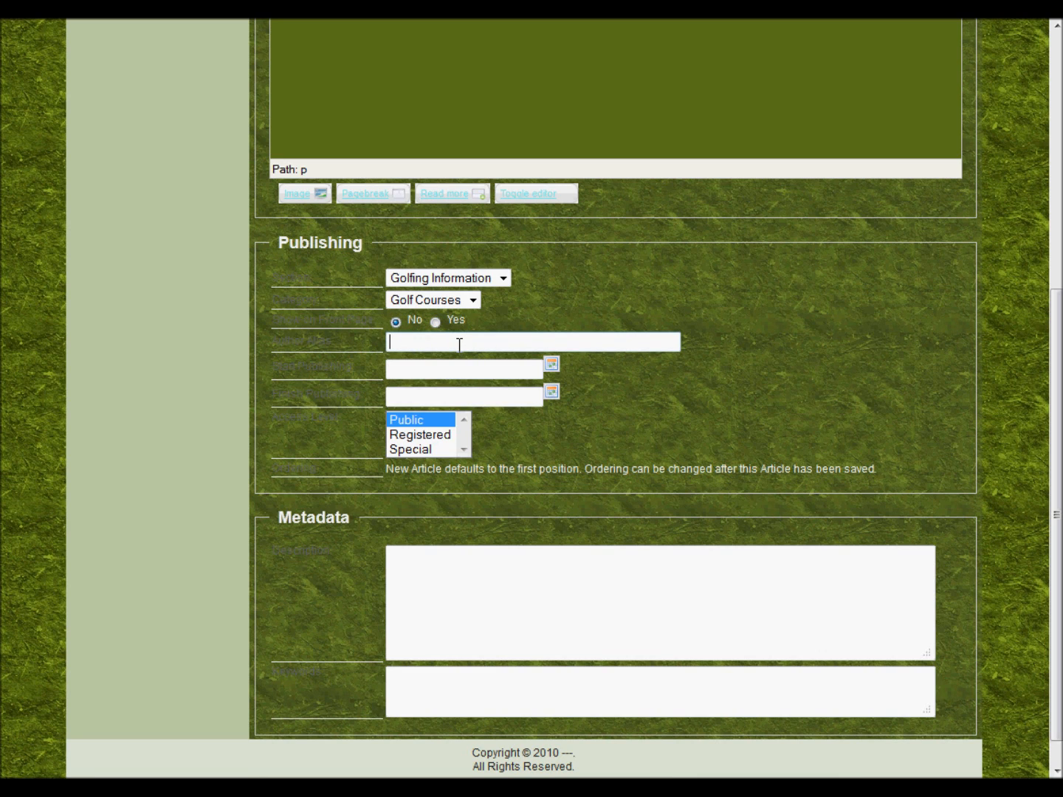
text(Special Jon)
drag(355, 366, 330, 369)
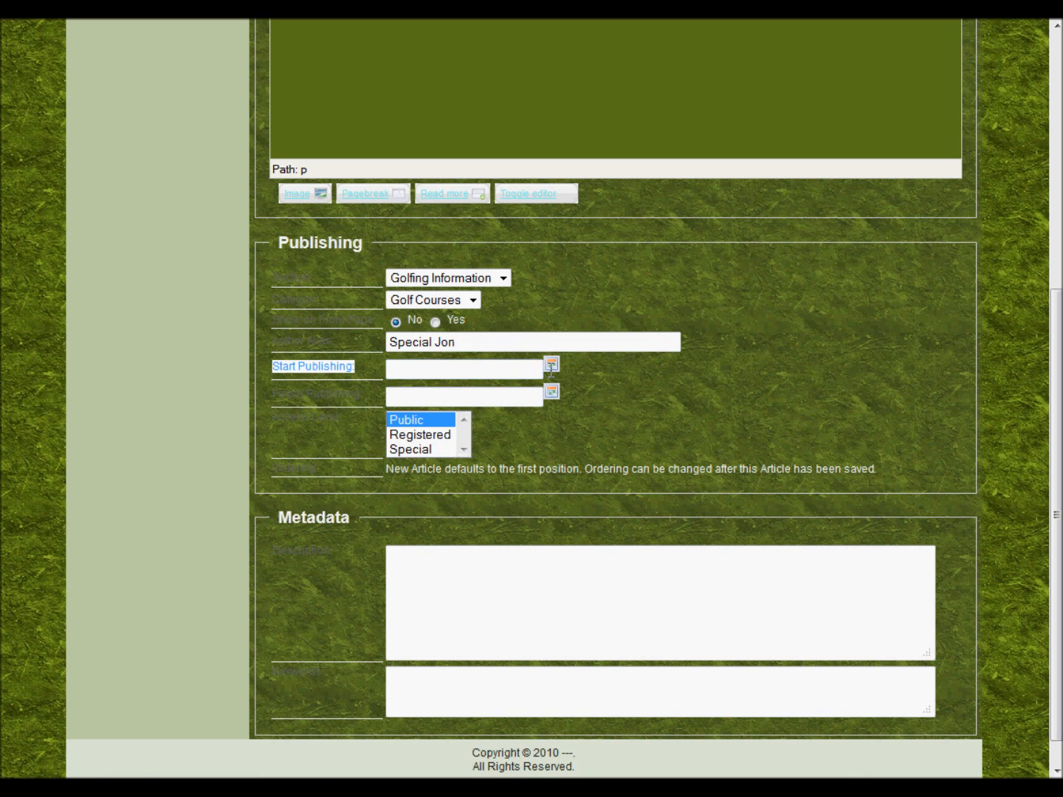
click(550, 365)
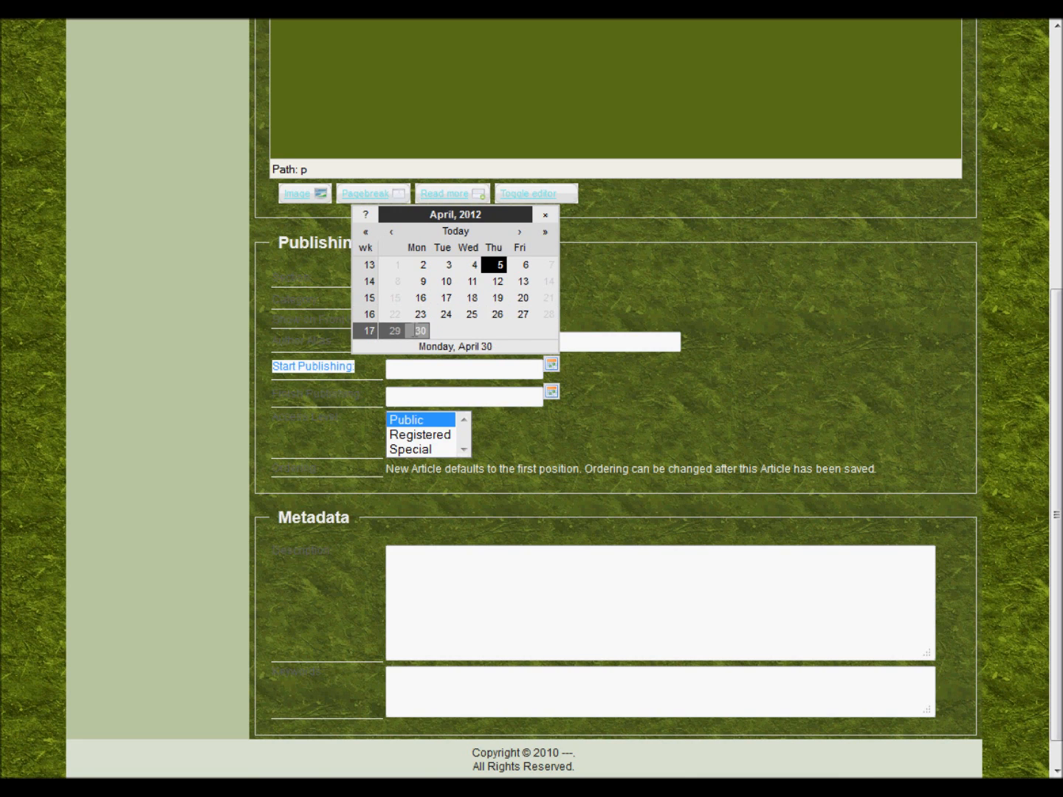
click(645, 445)
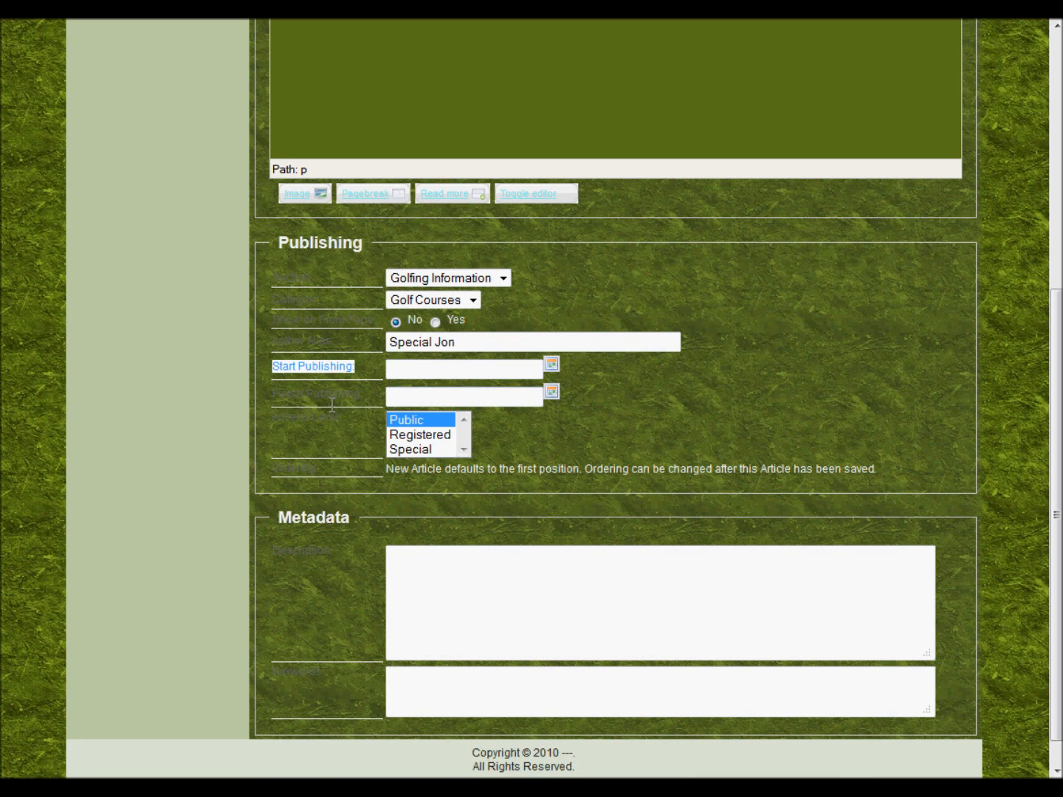
drag(363, 394, 255, 395)
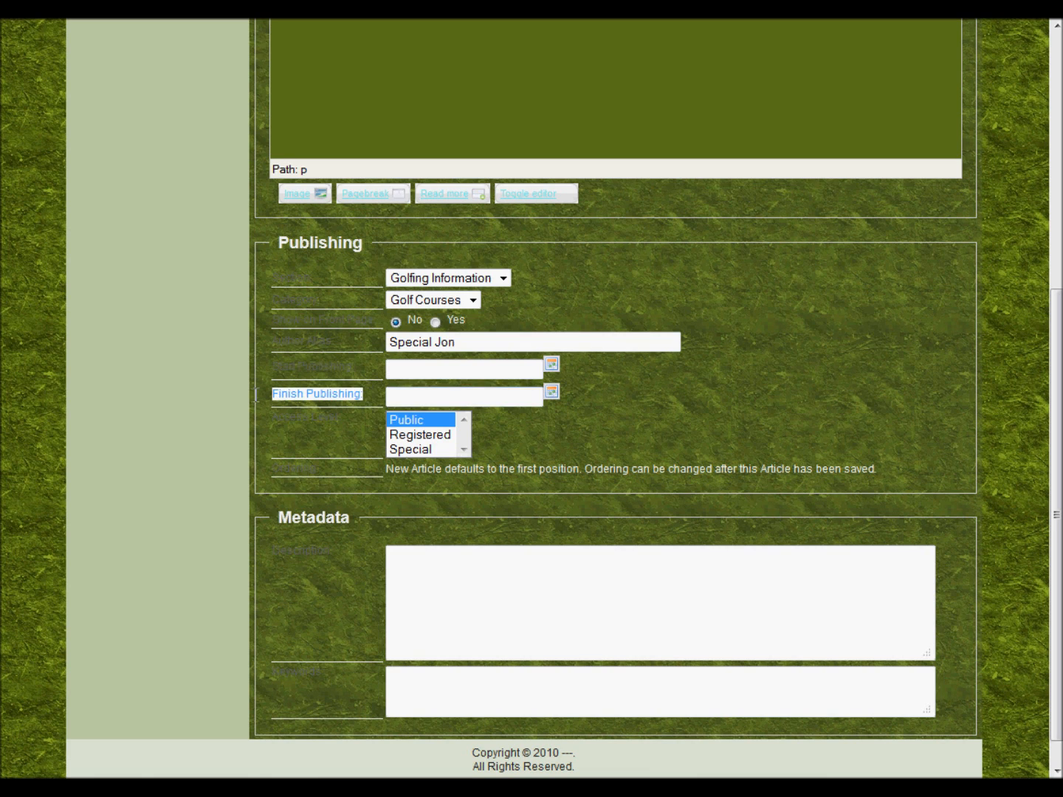
click(553, 392)
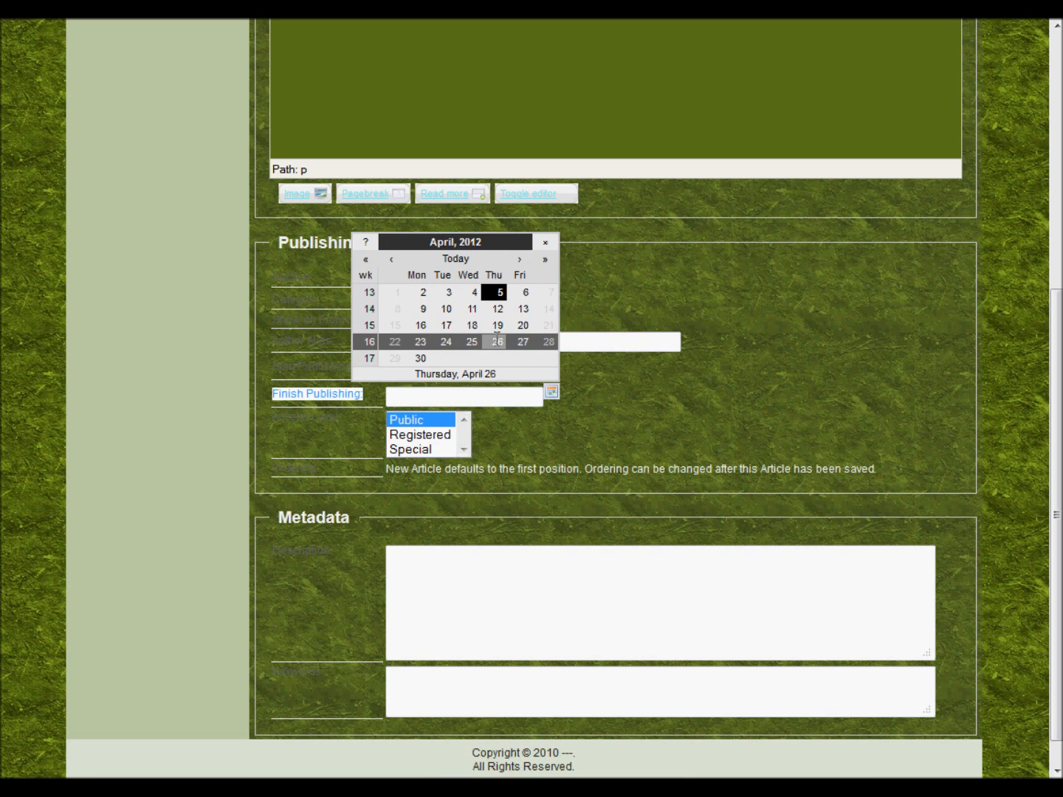
click(497, 342)
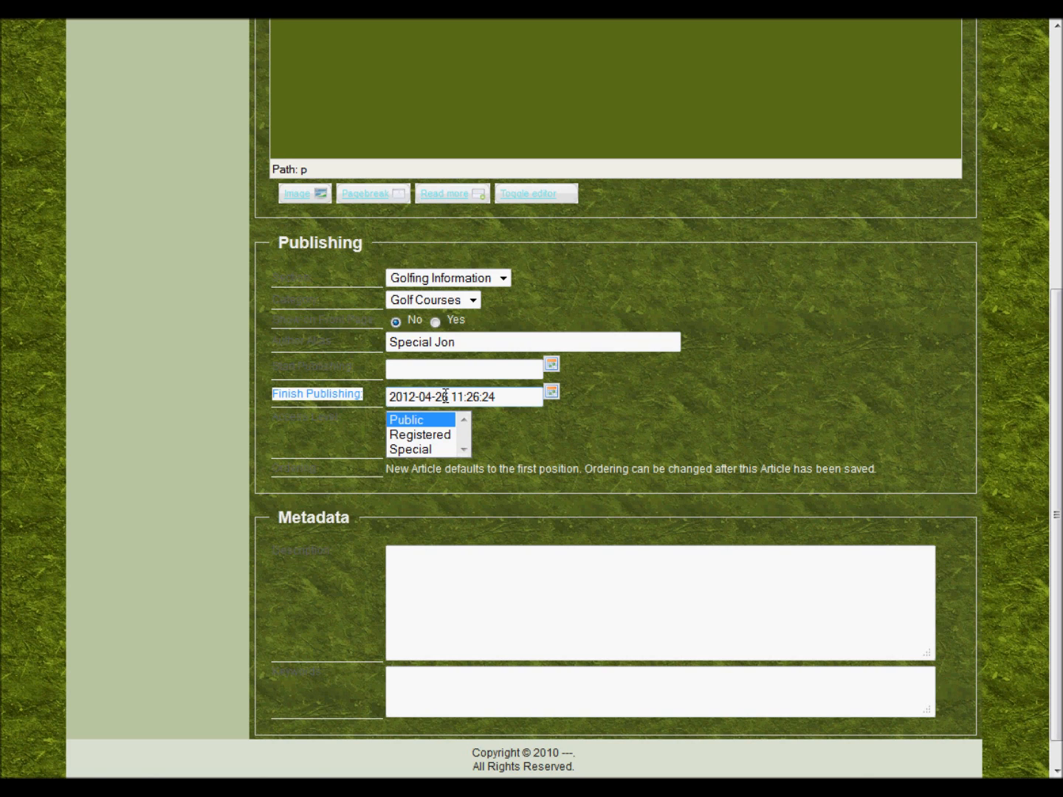
Keep the article's access level at Public
drag(355, 439, 434, 419)
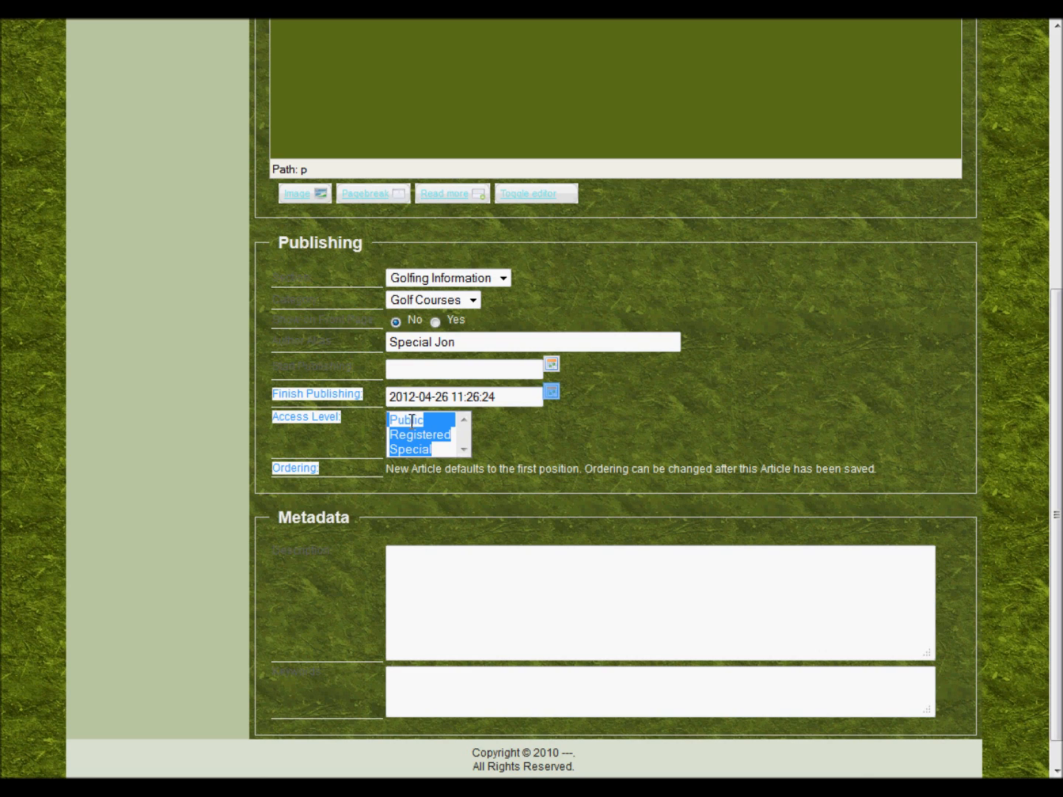
click(410, 421)
click(399, 474)
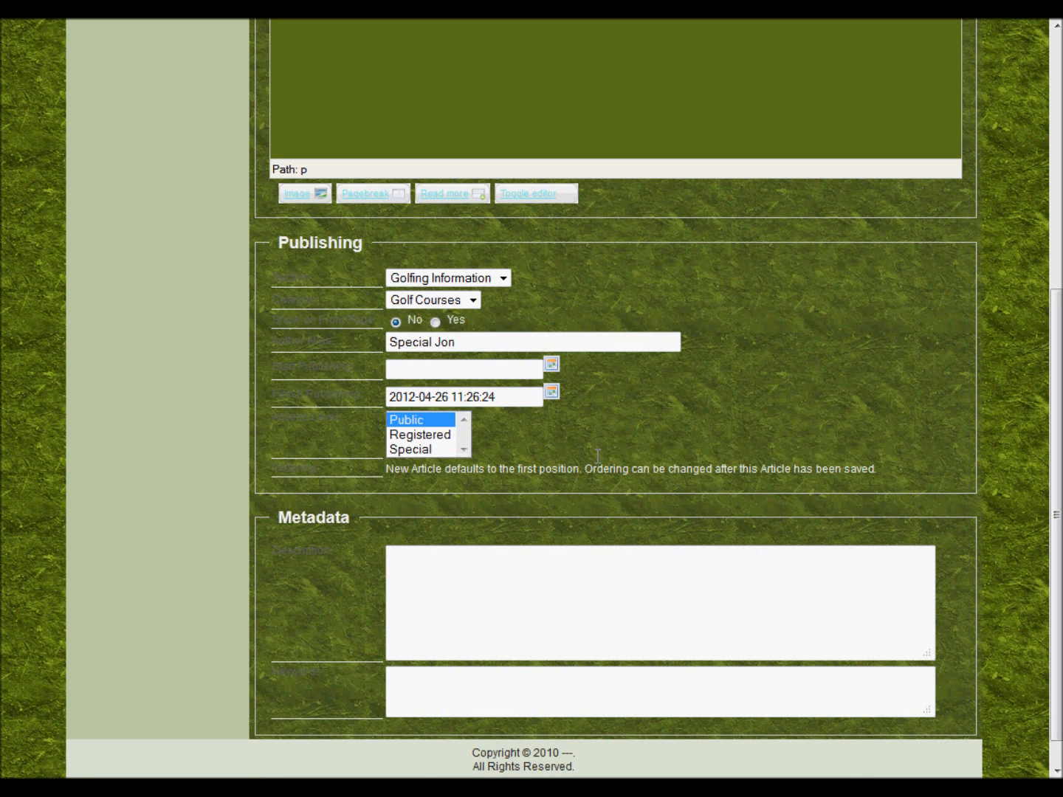
Enter the meta description 'Just a test of the article writing system.'
scroll(347, 503, down, 1)
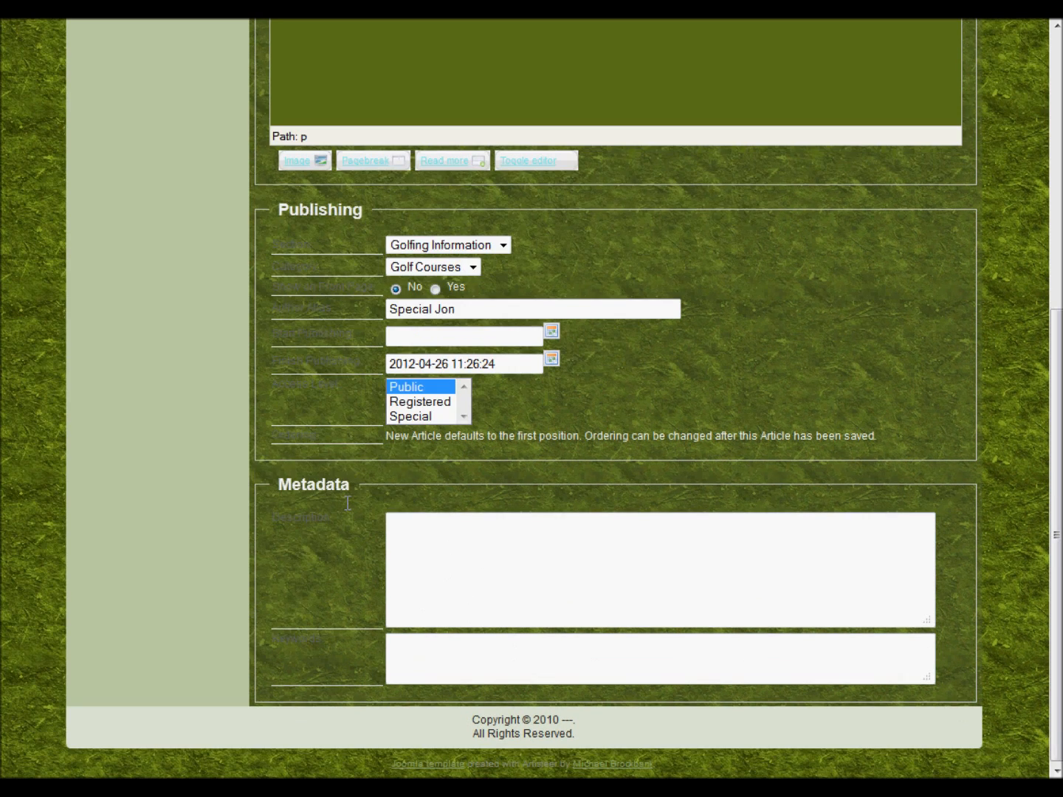
drag(273, 523, 356, 533)
click(487, 553)
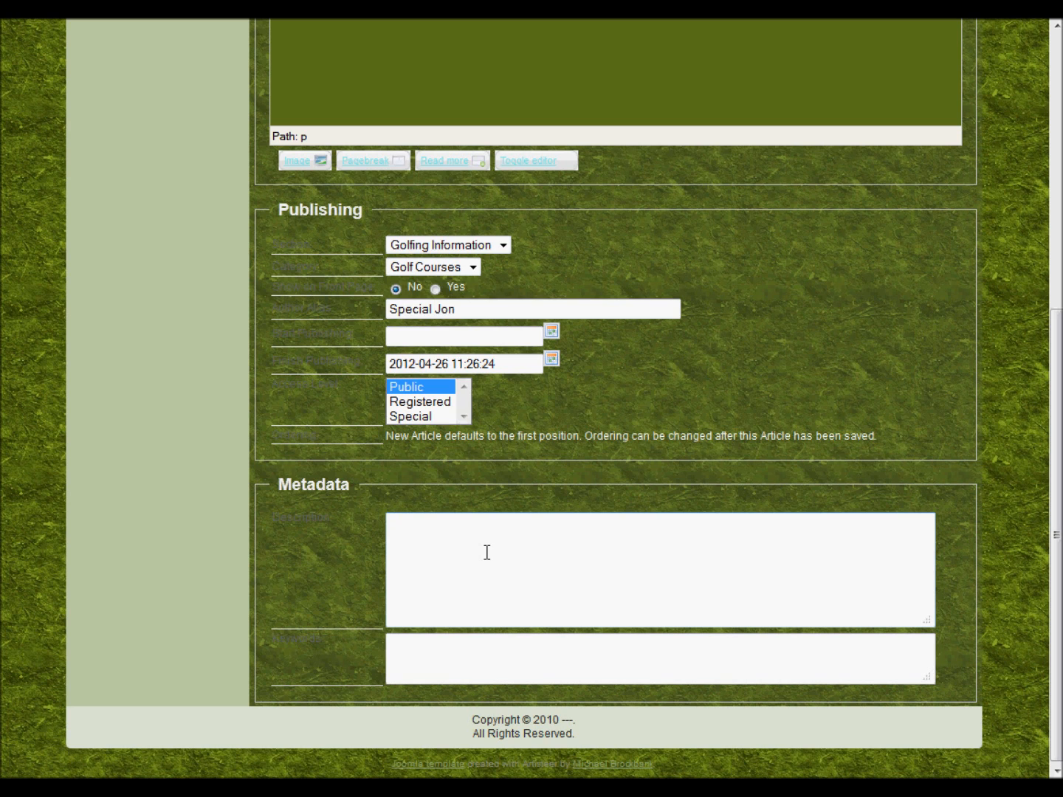
text(Just a test of the article writing system.)
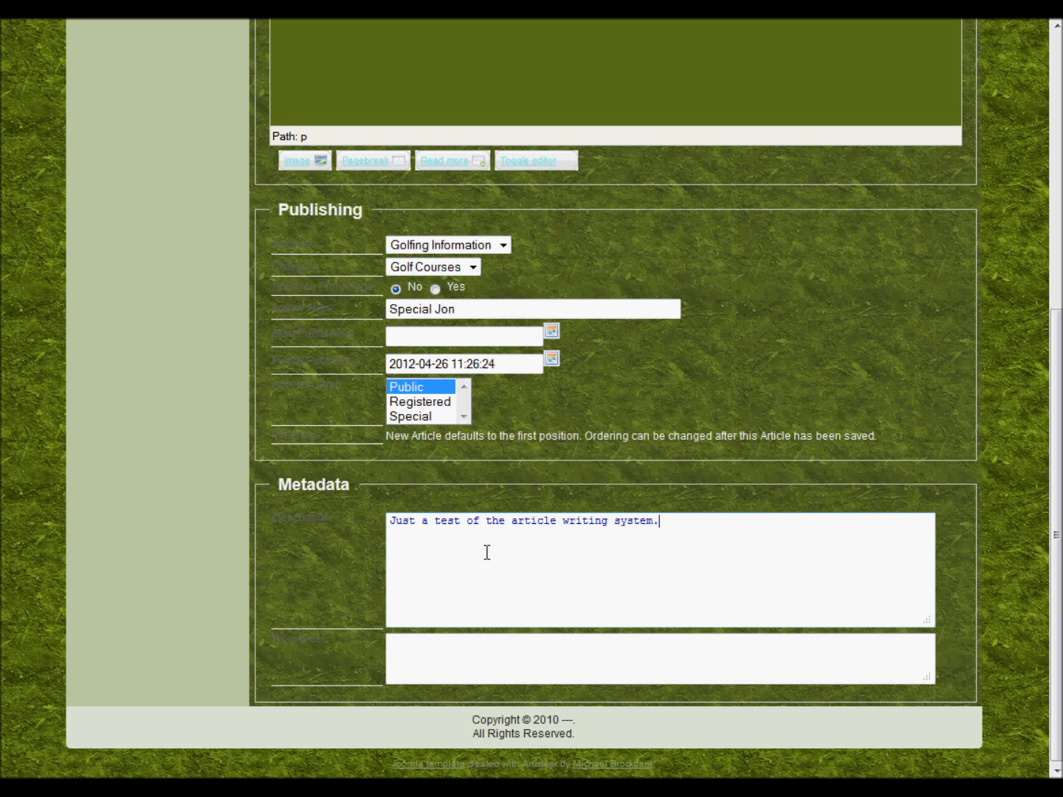
key(Tab)
Enter the keywords 'article, test, joomla, golf, folfing, northeastern coloroado'
drag(270, 638, 326, 639)
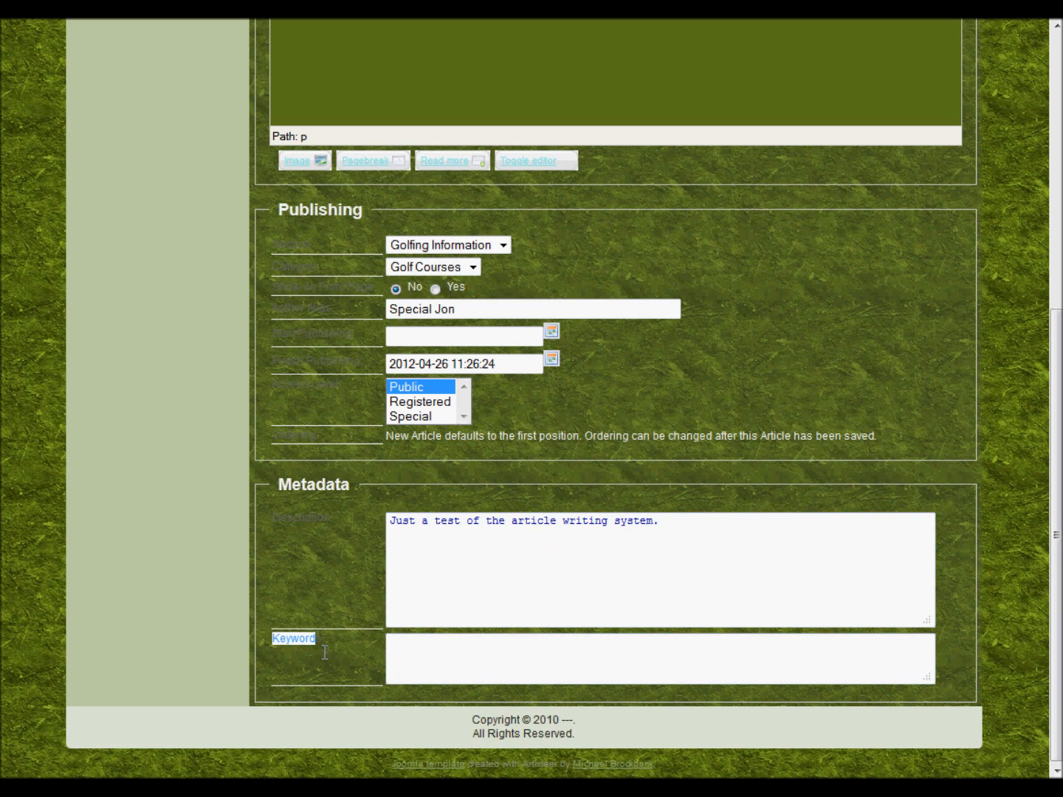
click(468, 654)
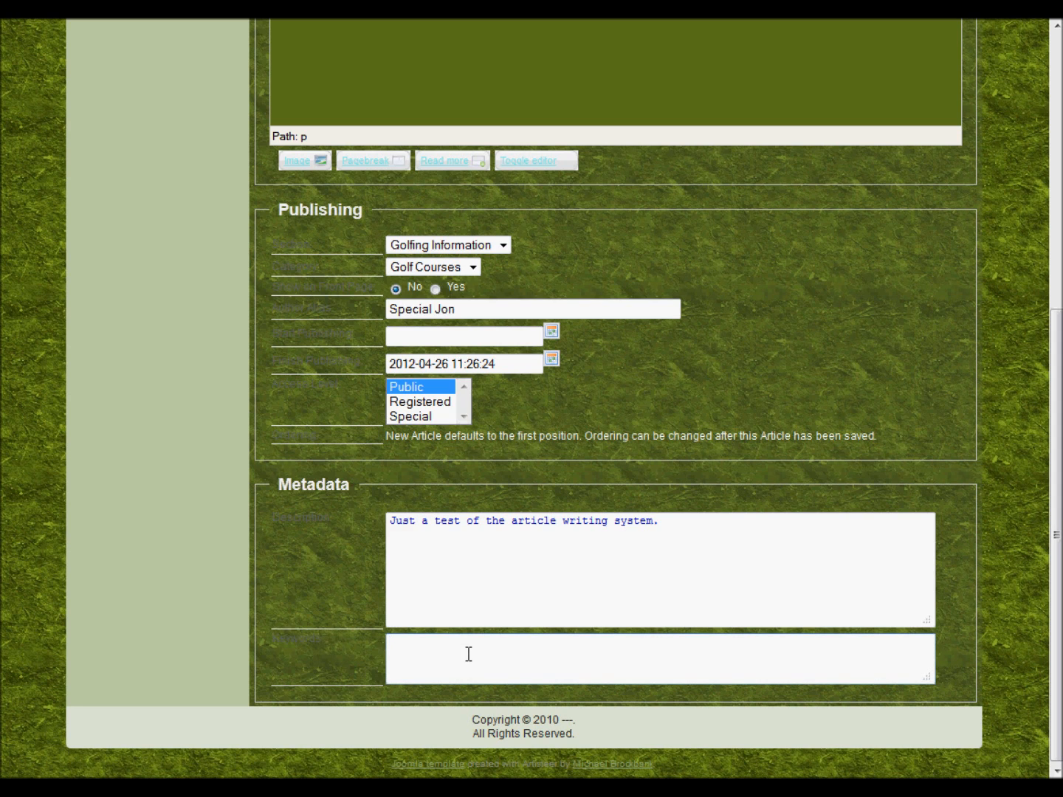
text(article, test, joomla, go)
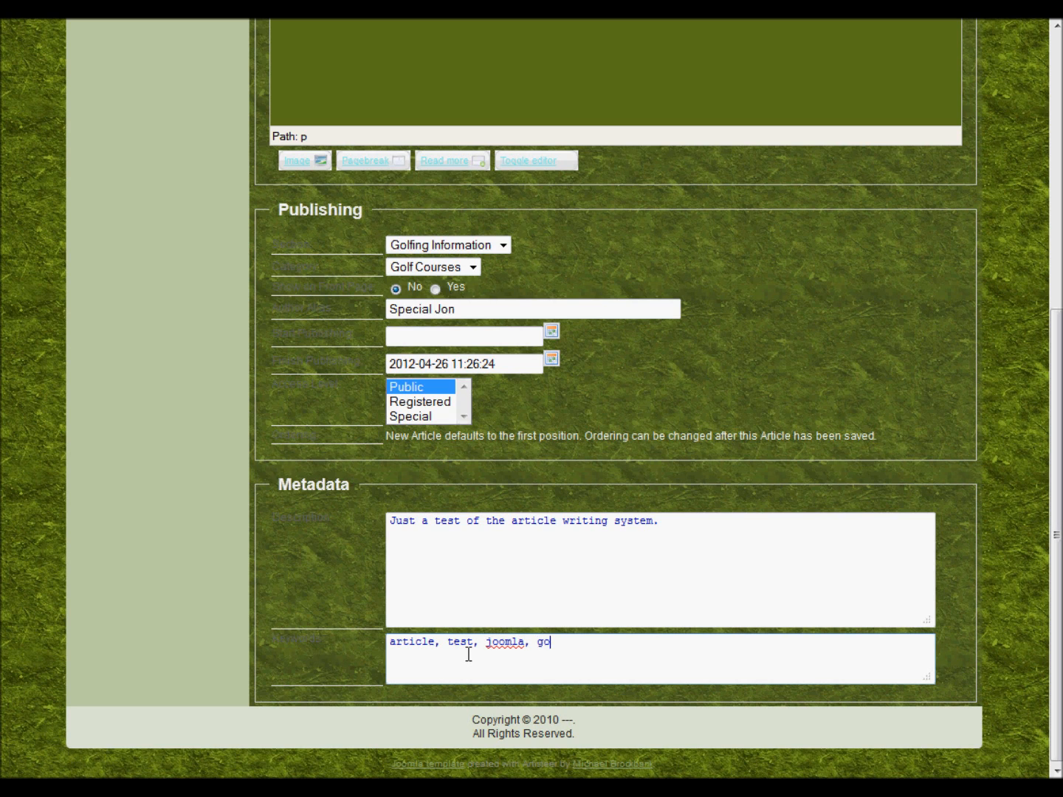
text(lf, folfing, northeastern coloroado)
Save the 'Just for fun' article from the top of the Submit an Article form
scroll(742, 583, up, 3)
scroll(745, 579, up, 3)
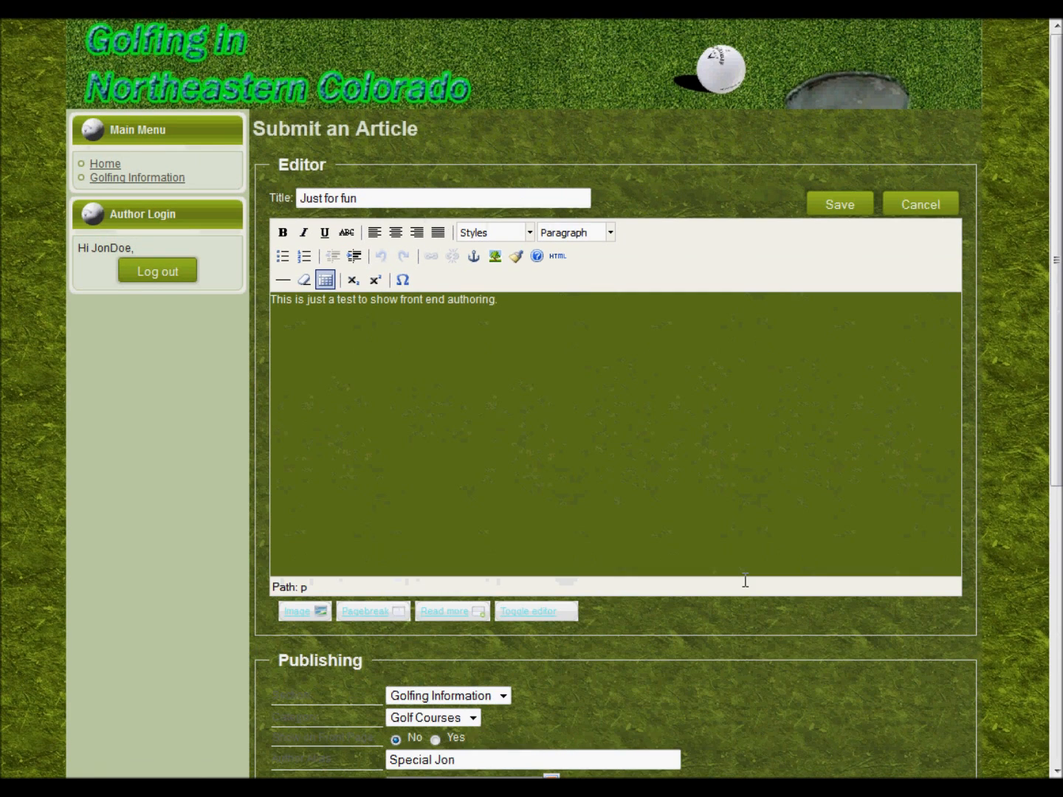
click(840, 207)
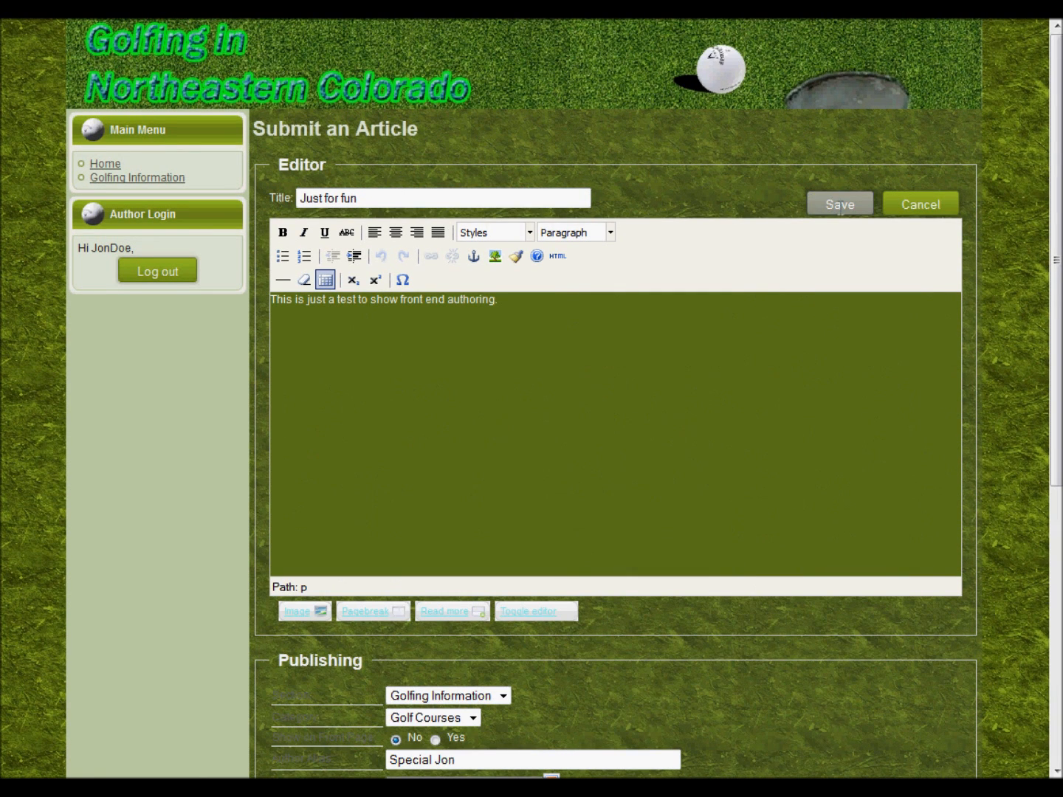
click(840, 207)
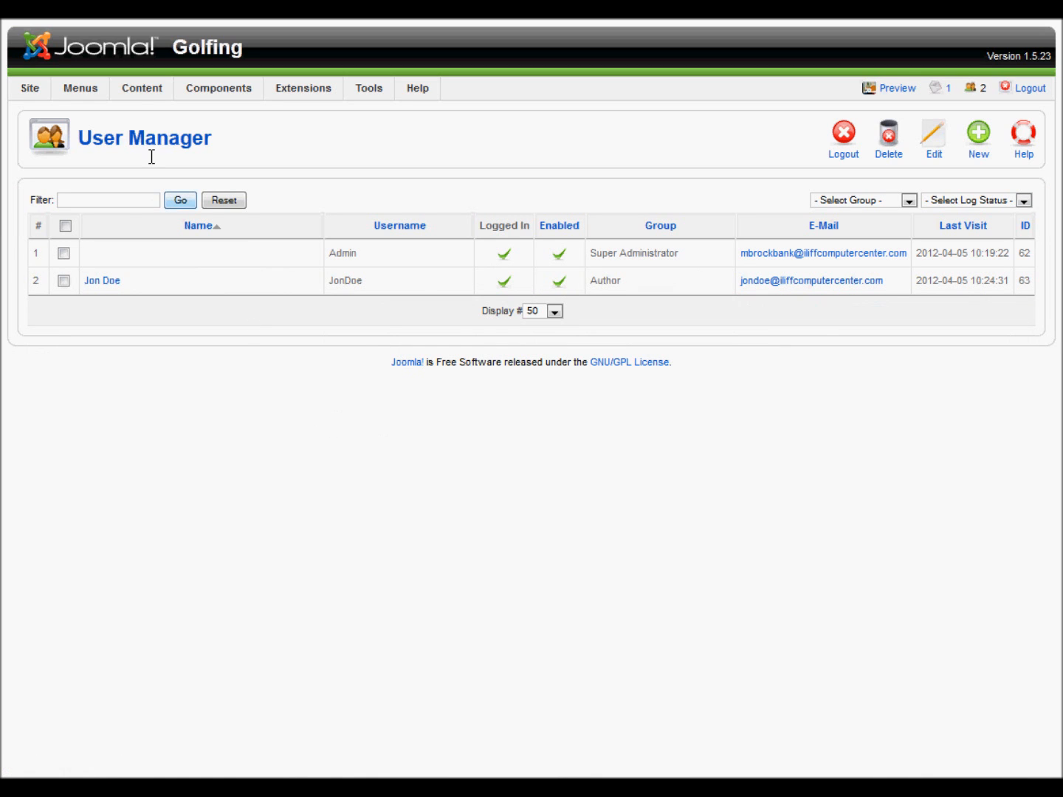
Open 'Just for fun' in the Article Manager, set Published to Yes, and save
mouse_move(133, 87)
click(144, 111)
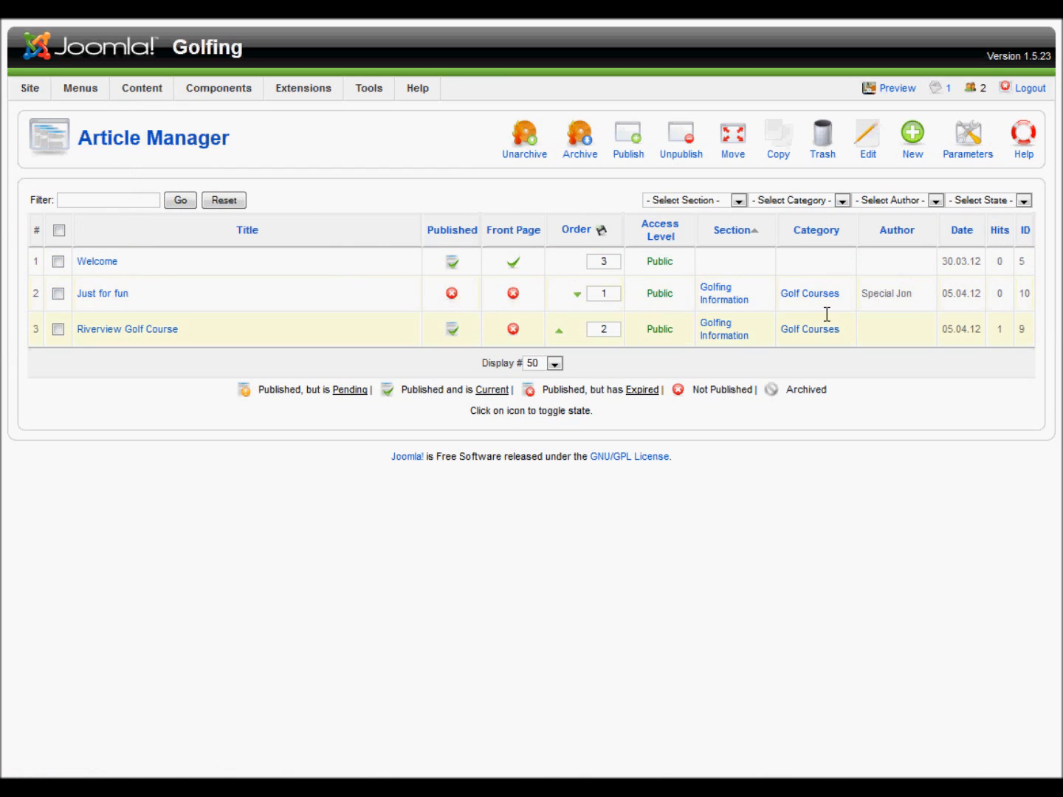
click(115, 293)
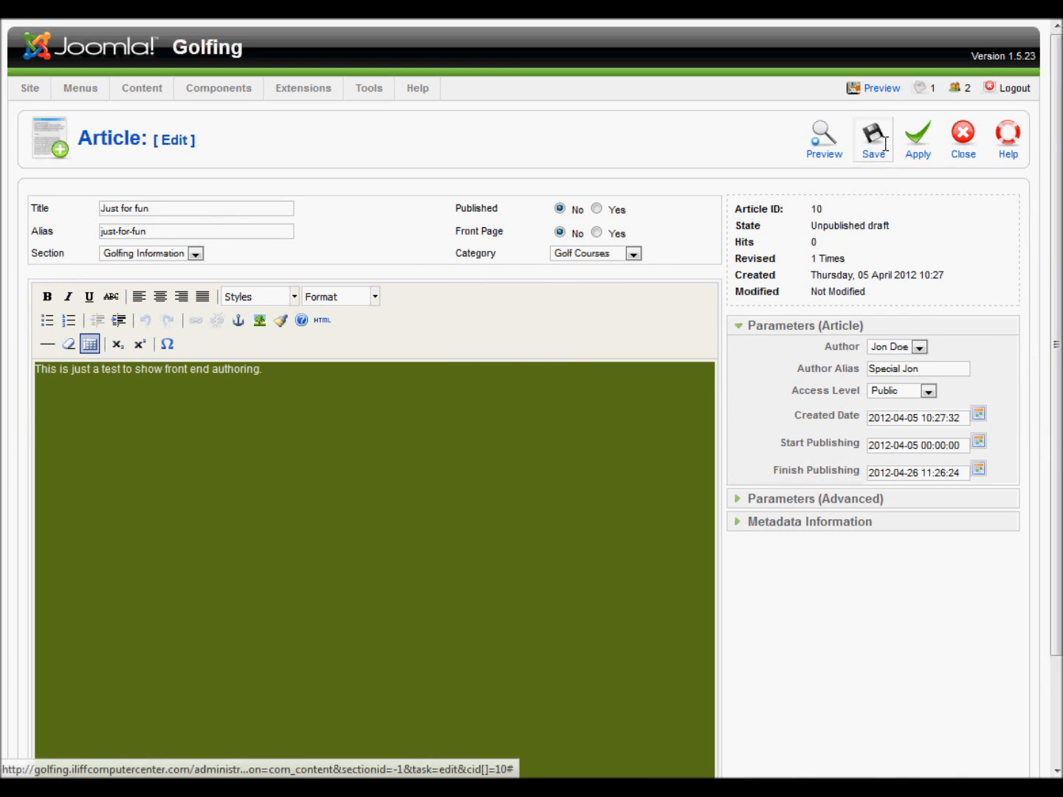
click(598, 210)
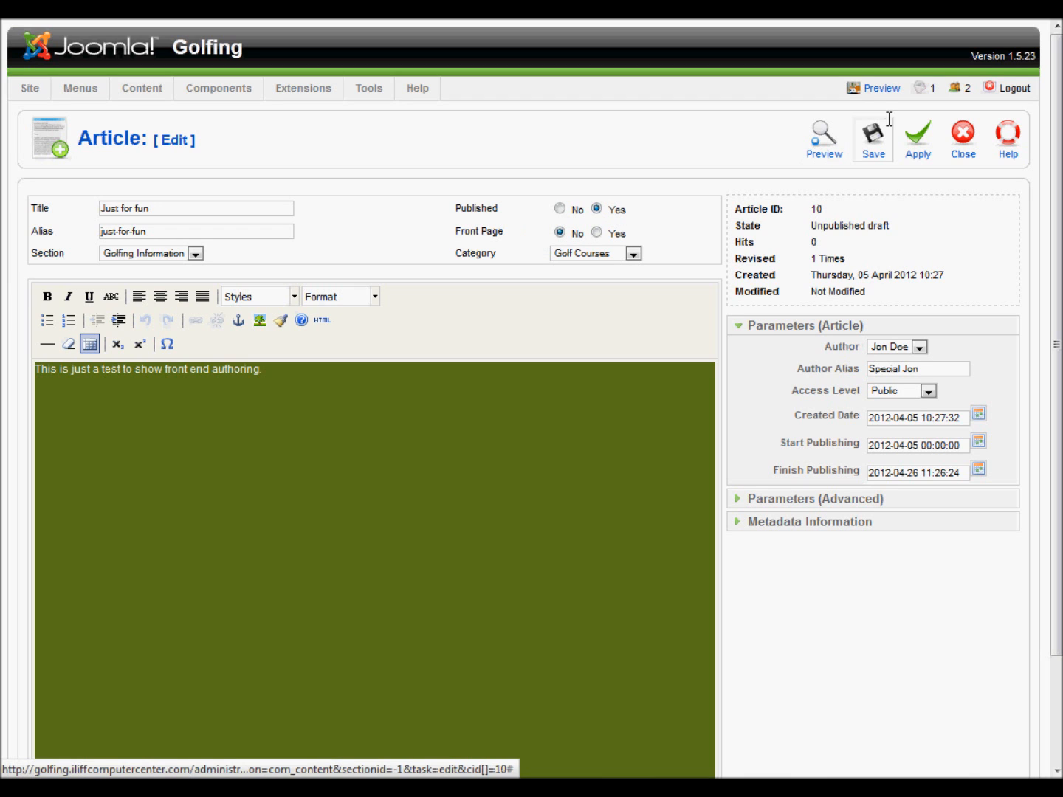
click(873, 134)
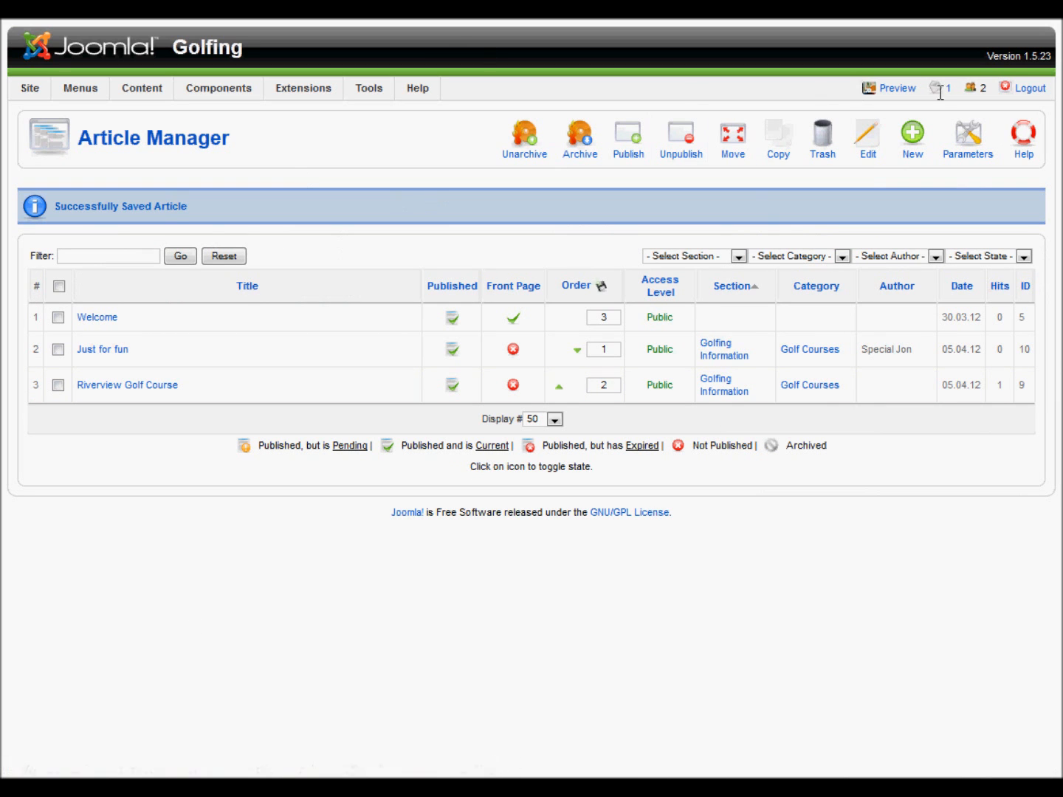
click(902, 88)
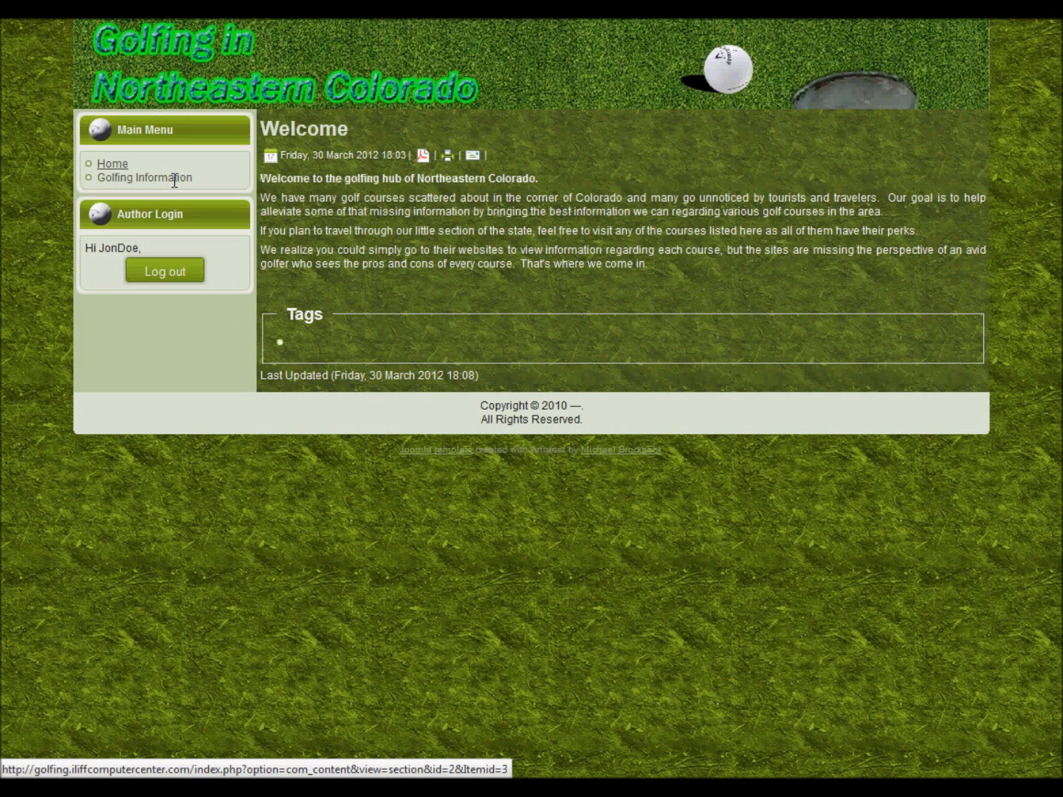
Edit 'Just for fun' under Golfing Information > Golf Courses, adding 'Adding information to an existing article', and save
click(174, 179)
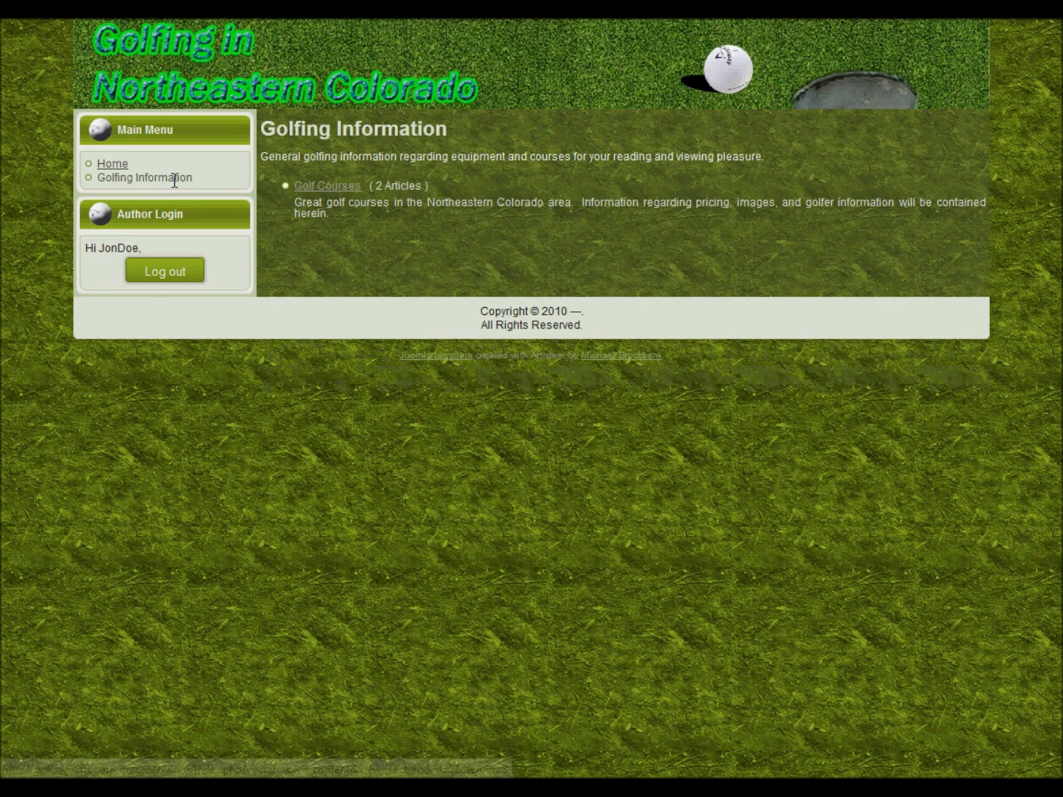
click(334, 185)
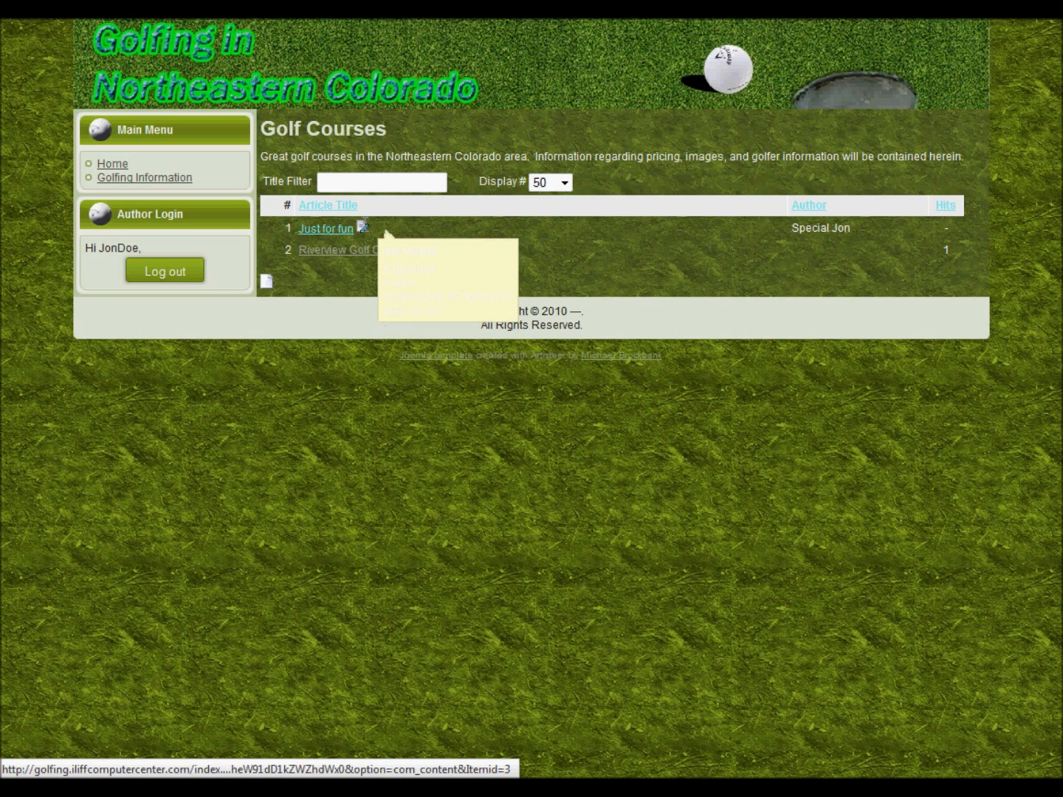
click(361, 226)
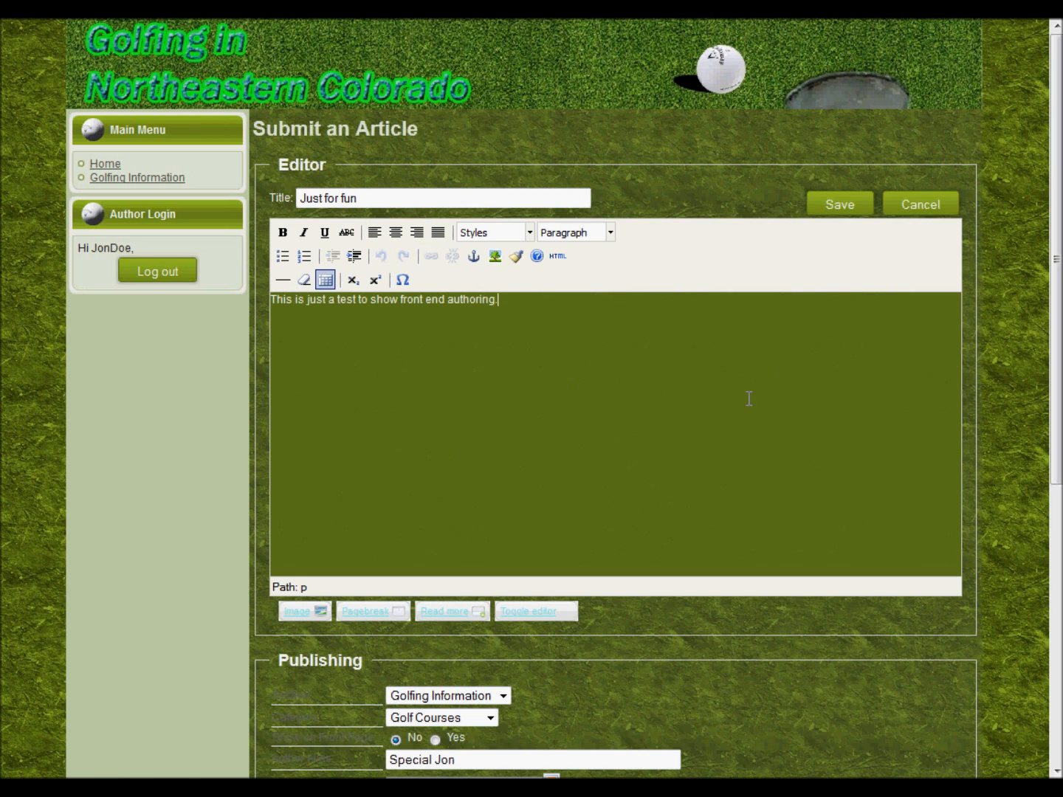
text(dding information to an exis)
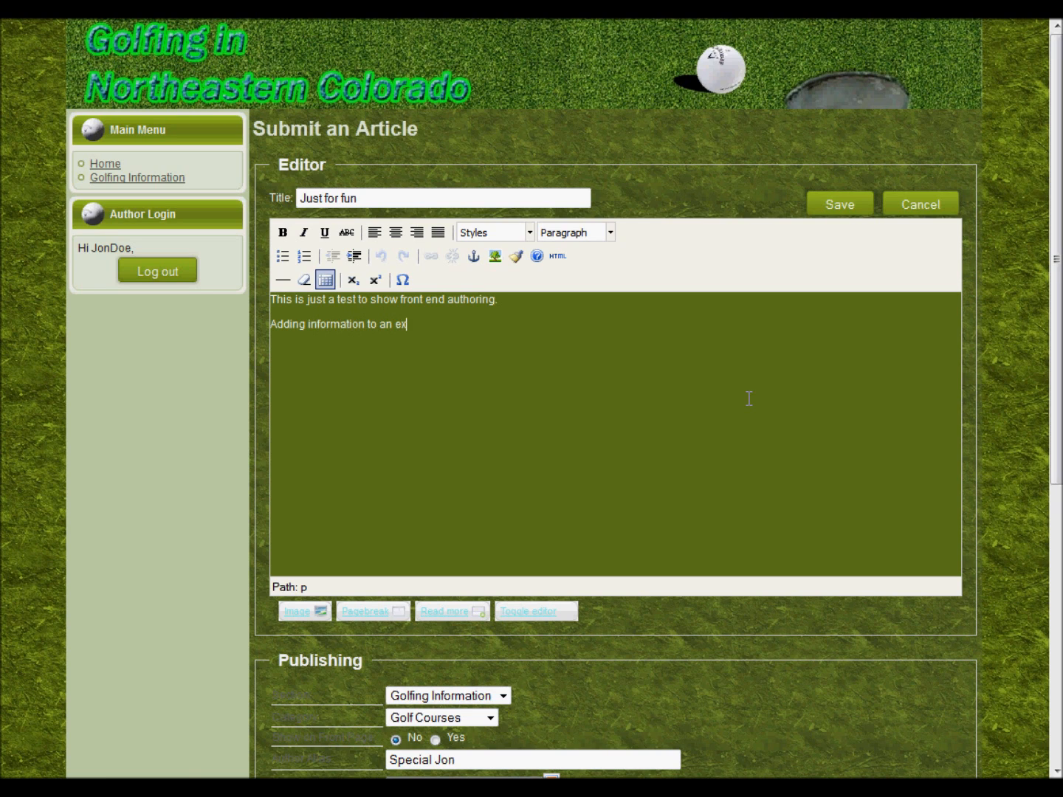
text(ting article.)
click(838, 206)
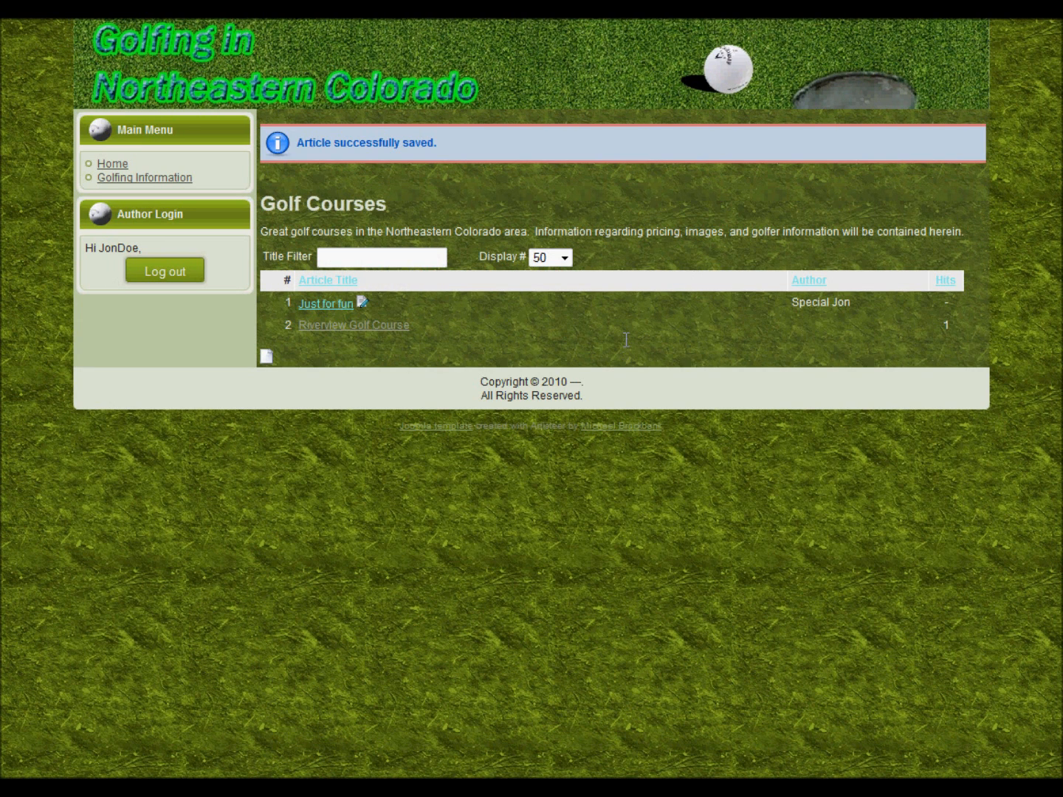
View the full 'Just for fun' article with its new sentence, then go Home
click(326, 304)
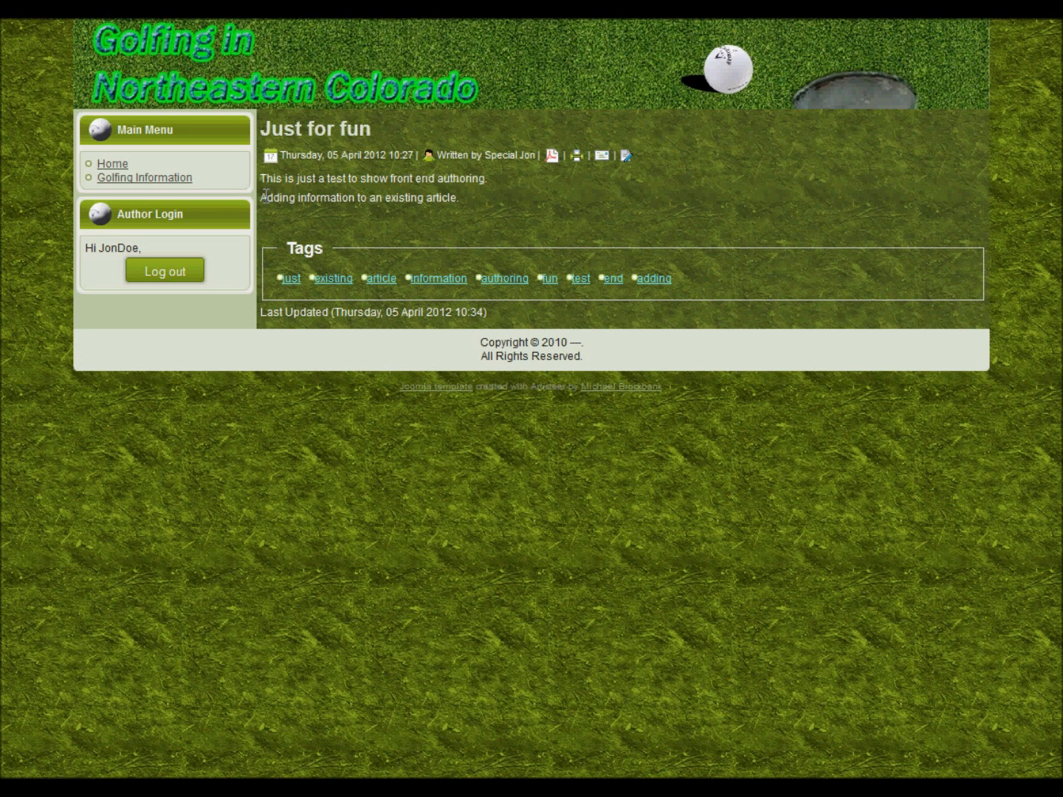
drag(265, 197, 460, 197)
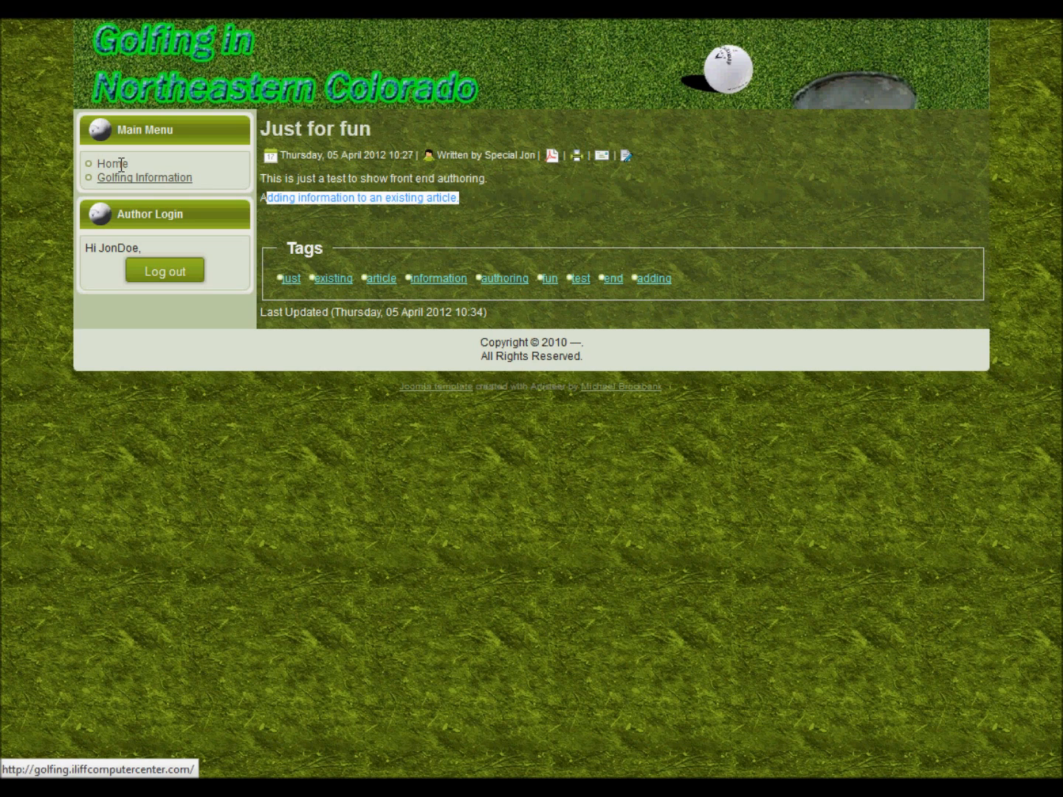
click(121, 164)
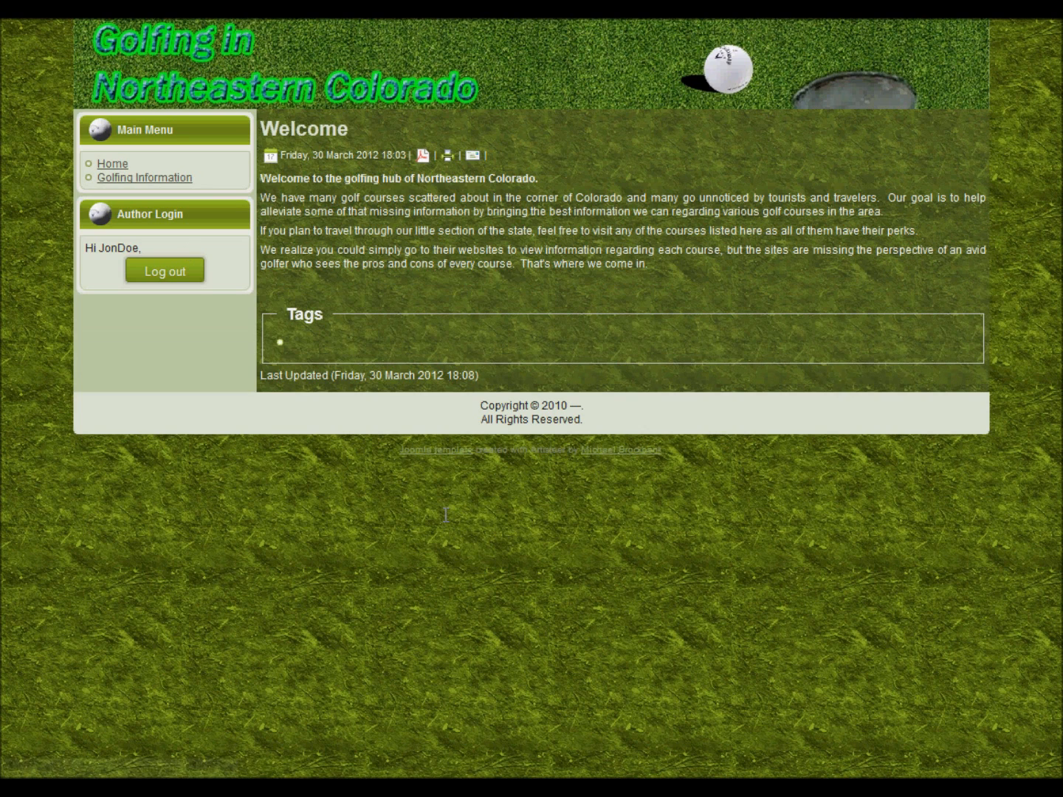